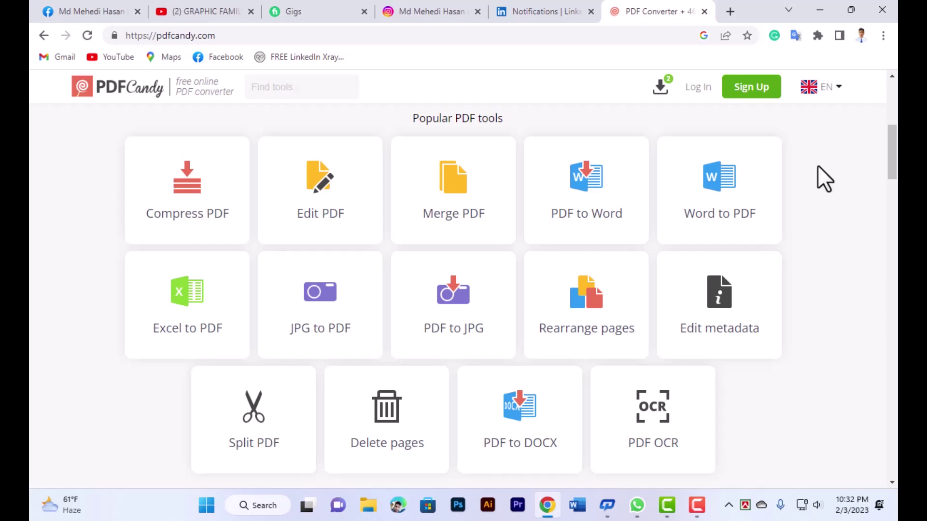
- Search Google for "ilovepdf" in a new browser tab and open the iLovePDF website from the results
{"action": "left_click", "coordinate": [730, 13]}
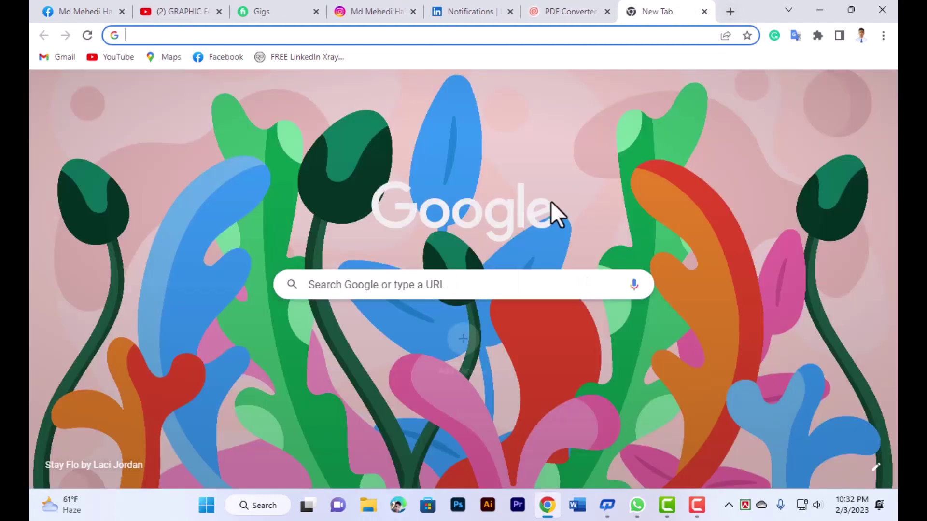
{"action": "left_click", "coordinate": [414, 285]}
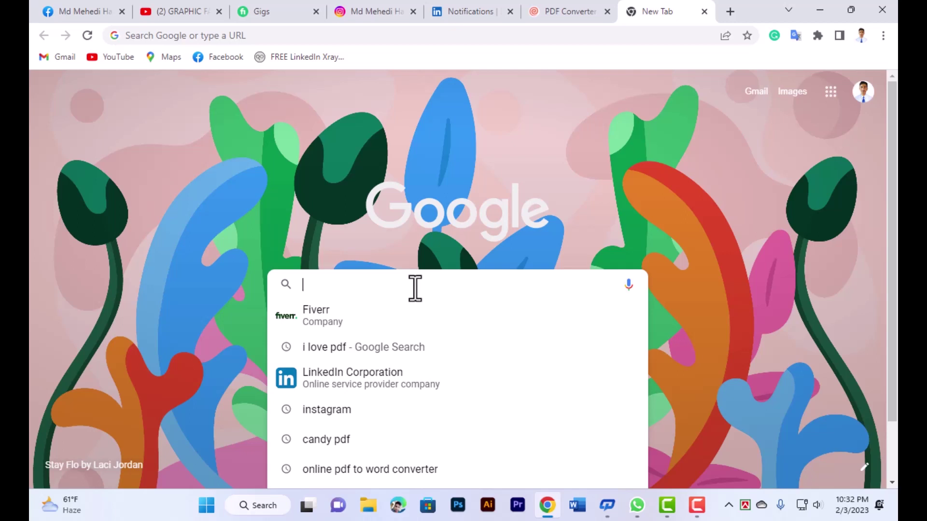
{"action": "type", "text": "i"}
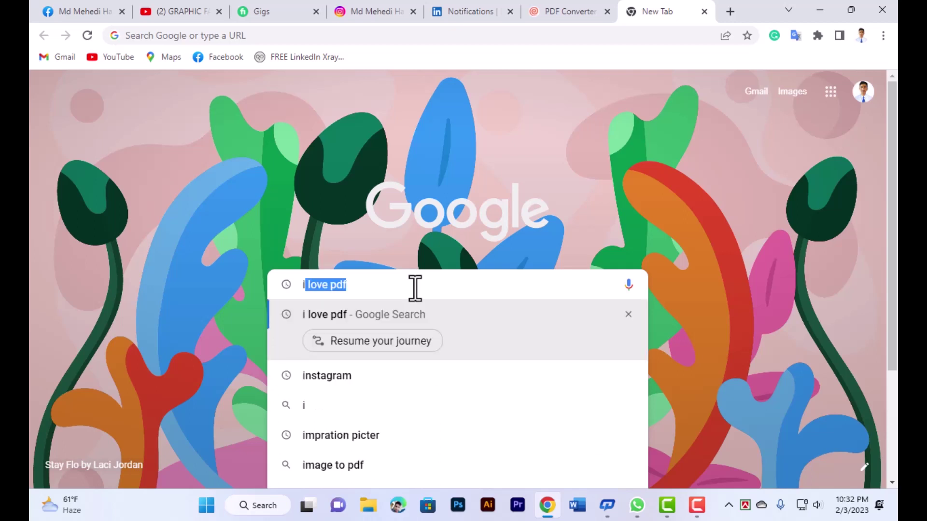
{"action": "type", "text": "lo"}
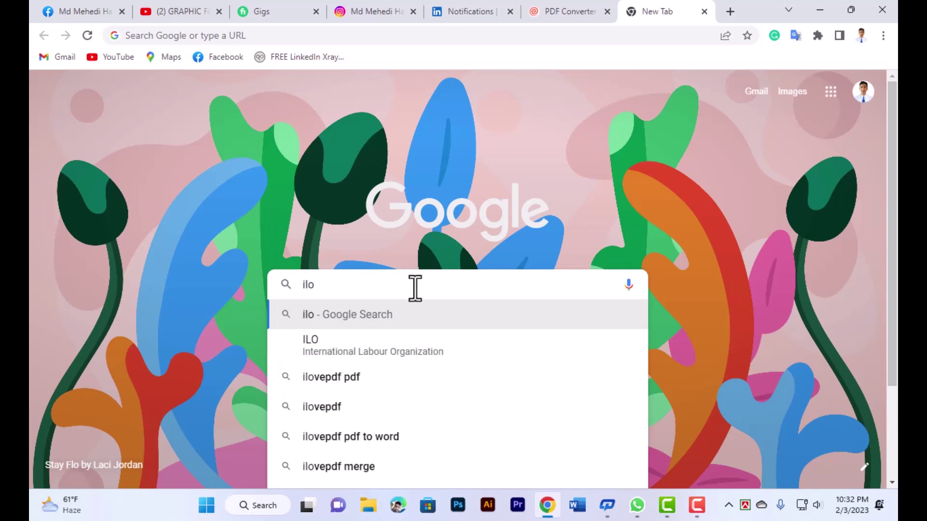
{"action": "type", "text": "vepdf"}
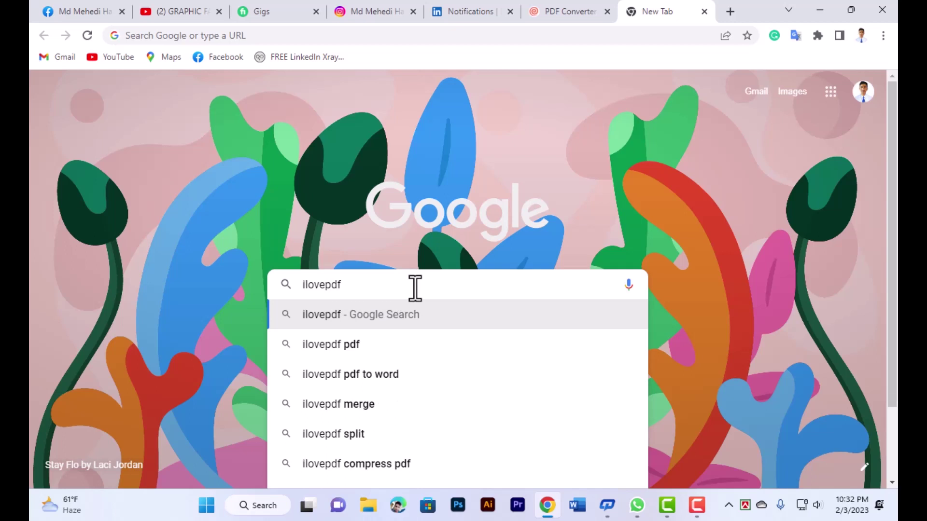
{"action": "key", "text": "Return"}
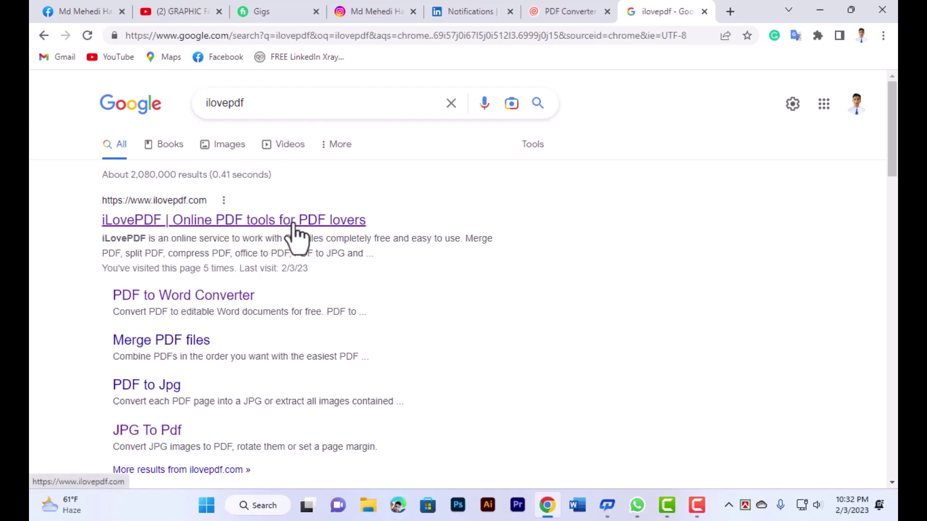
{"action": "left_click", "coordinate": [232, 232]}
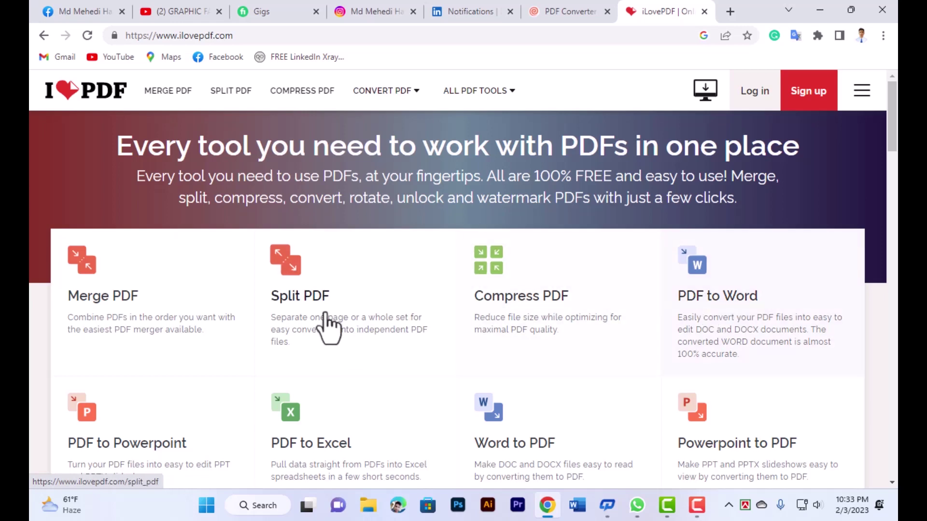
- Find the JPG to PDF converter among the iLovePDF tools and open it
{"action": "scroll", "coordinate": [418, 361], "scroll_direction": "down", "scroll_amount": 4}
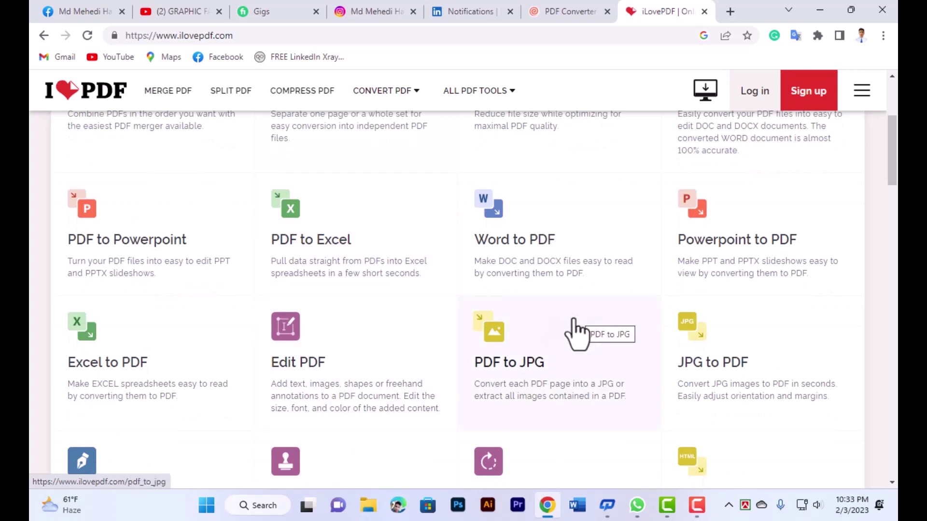
{"action": "scroll", "coordinate": [575, 334], "scroll_direction": "down", "scroll_amount": 2}
{"action": "scroll", "coordinate": [434, 334], "scroll_direction": "up", "scroll_amount": 3}
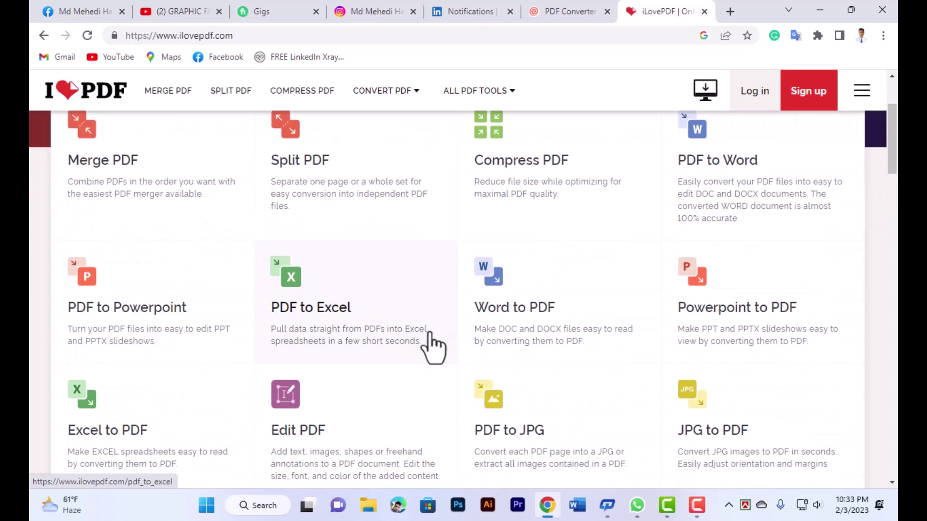
{"action": "scroll", "coordinate": [428, 393], "scroll_direction": "down", "scroll_amount": 1}
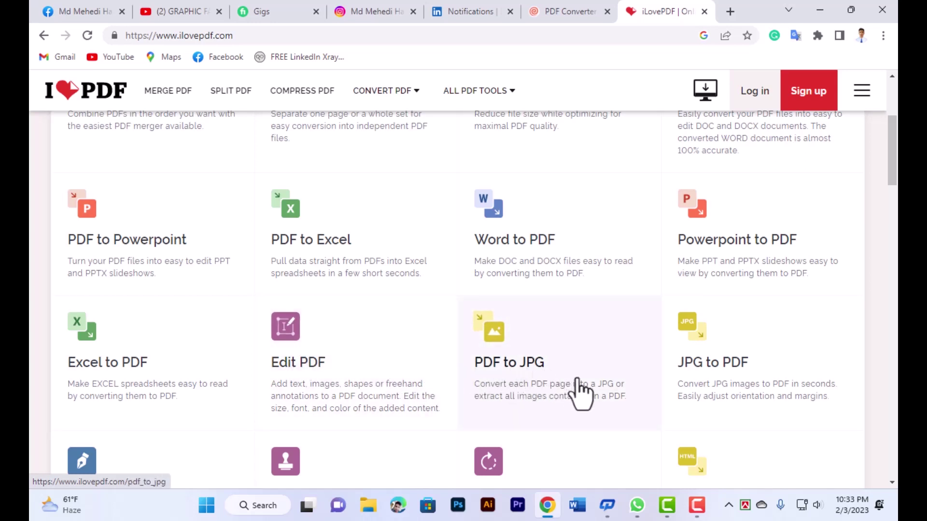
{"action": "left_click", "coordinate": [695, 334]}
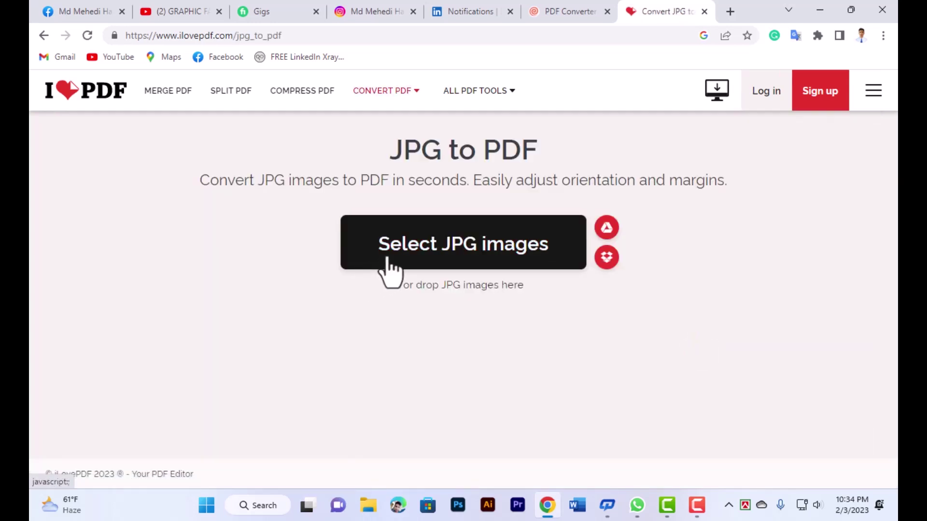
- Upload roll_up_banner_01.jpg, roll_up_banner_01roll_up_banner_014.jpg and roll_up_banner_02.jpg from New folder on the Desktop
{"action": "left_click", "coordinate": [417, 251]}
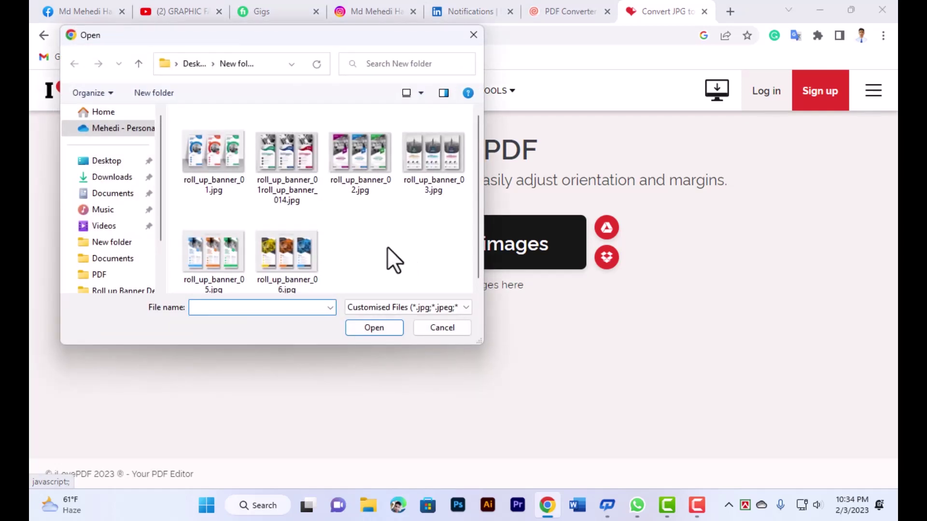
{"action": "left_click", "coordinate": [112, 163]}
{"action": "double_click", "coordinate": [230, 130]}
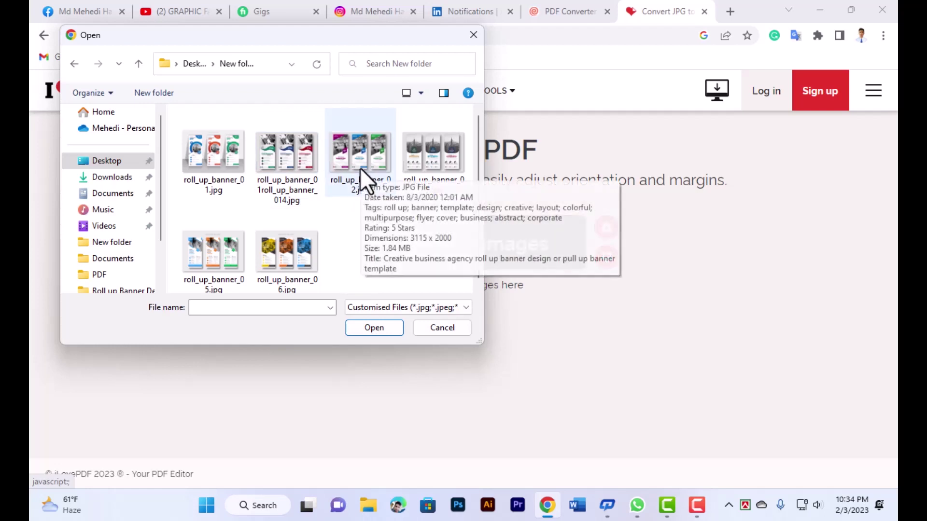
{"action": "left_click", "coordinate": [339, 170]}
{"action": "left_click", "coordinate": [281, 161], "text": "ctrl"}
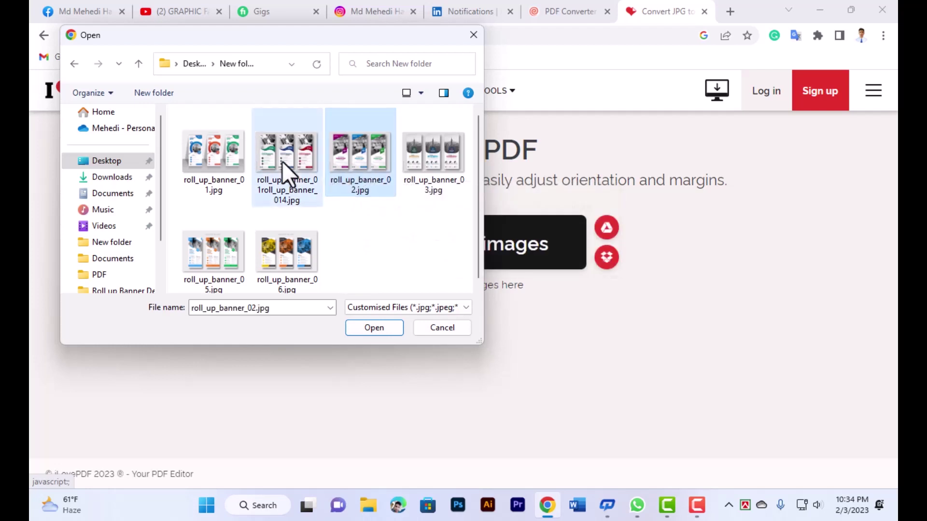
{"action": "left_click", "coordinate": [203, 157], "text": "ctrl"}
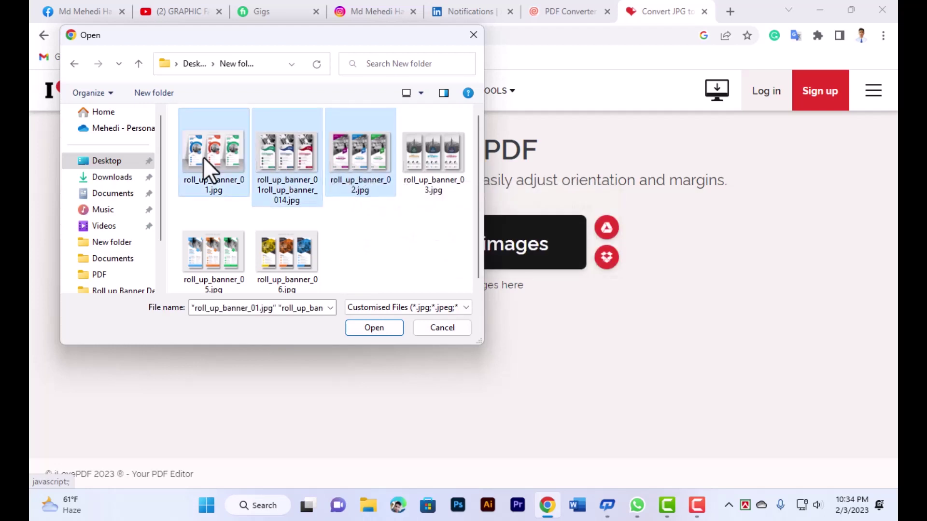
{"action": "left_click", "coordinate": [369, 329]}
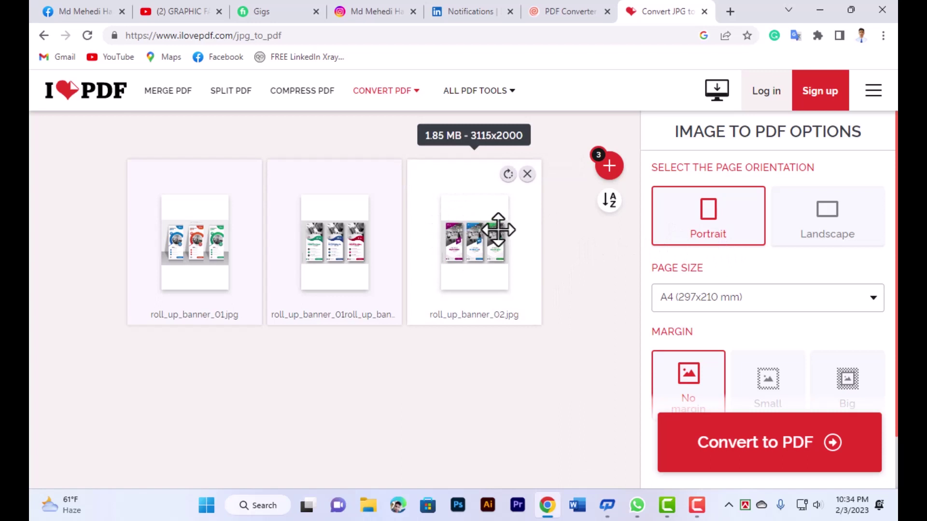
- Convert the images to PDF with Landscape orientation and page size Fit (Same page size as image)
{"action": "left_click", "coordinate": [827, 227]}
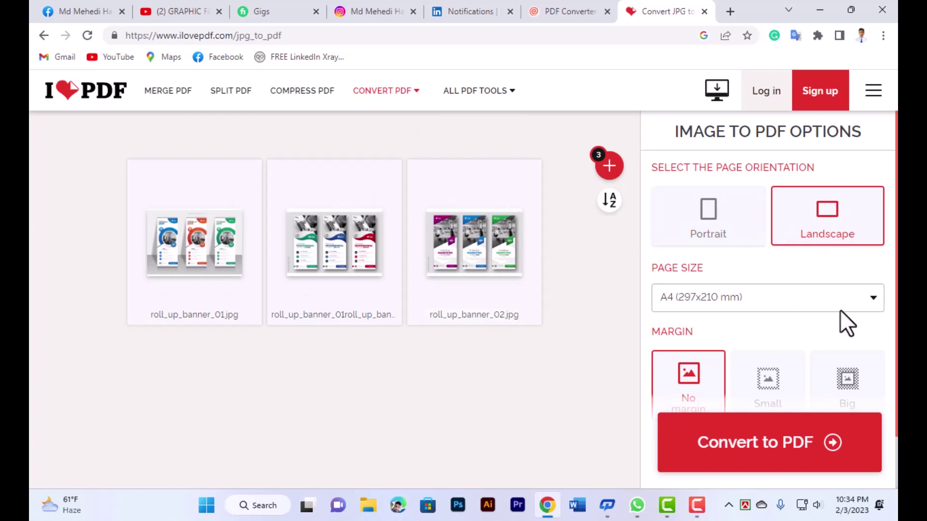
{"action": "left_click", "coordinate": [865, 302]}
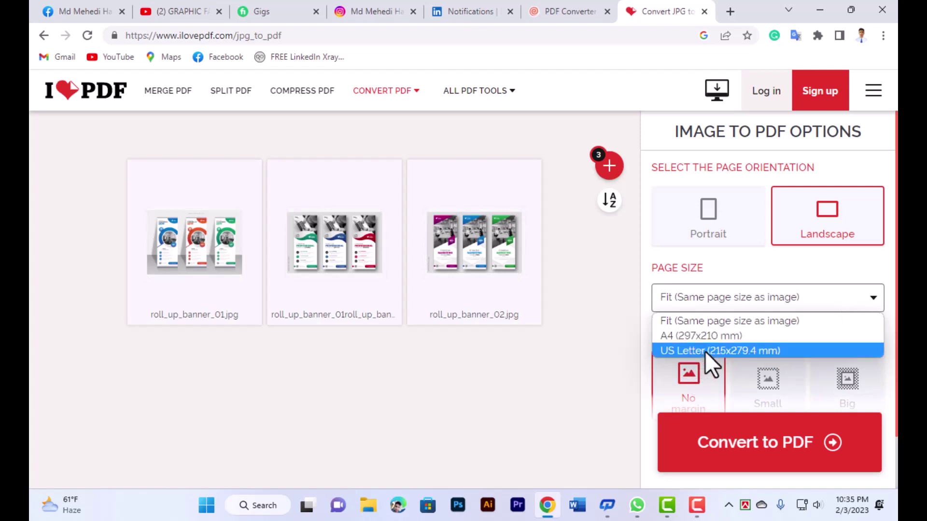
{"action": "left_click", "coordinate": [704, 351]}
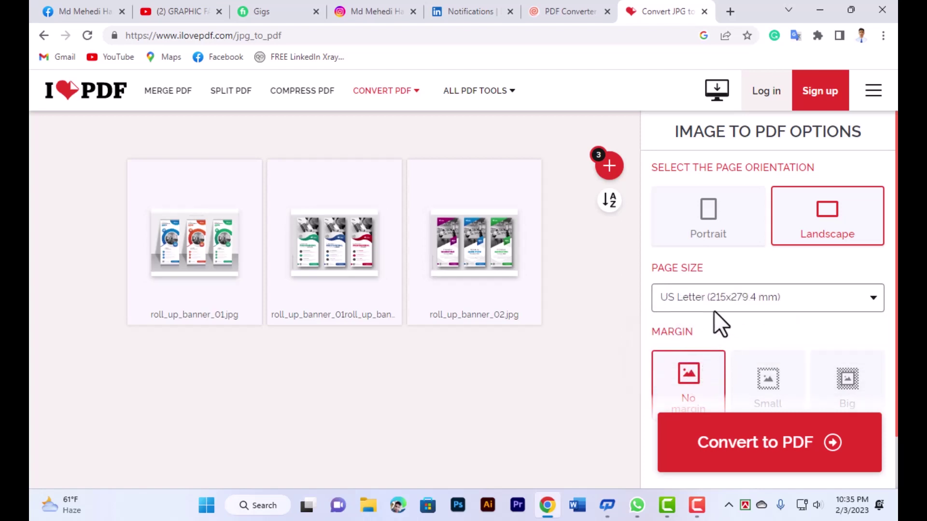
{"action": "left_click", "coordinate": [701, 300]}
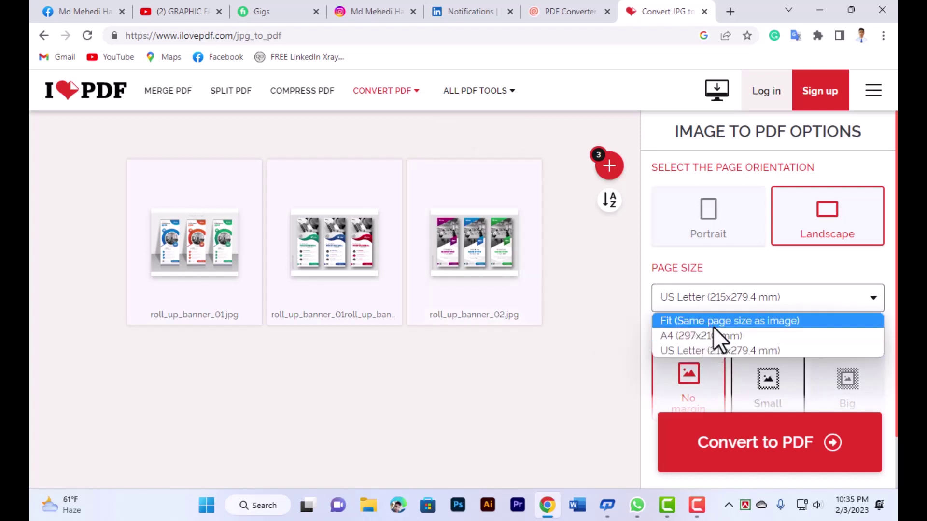
{"action": "left_click", "coordinate": [709, 323]}
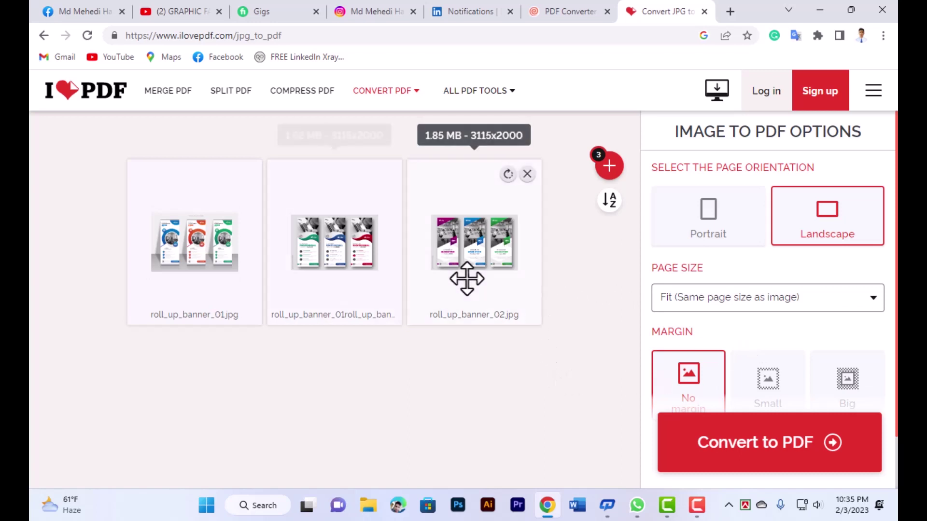
{"action": "scroll", "coordinate": [738, 377], "scroll_direction": "down", "scroll_amount": 1}
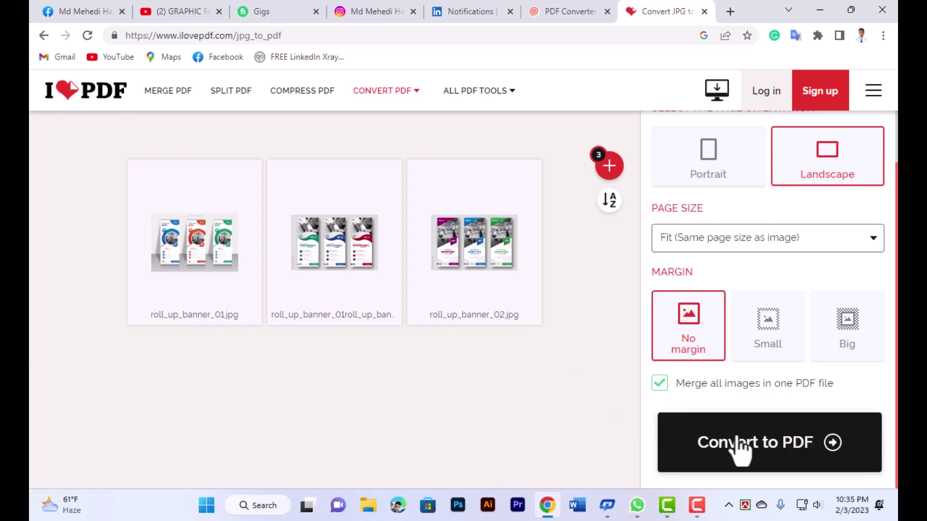
{"action": "left_click", "coordinate": [774, 447]}
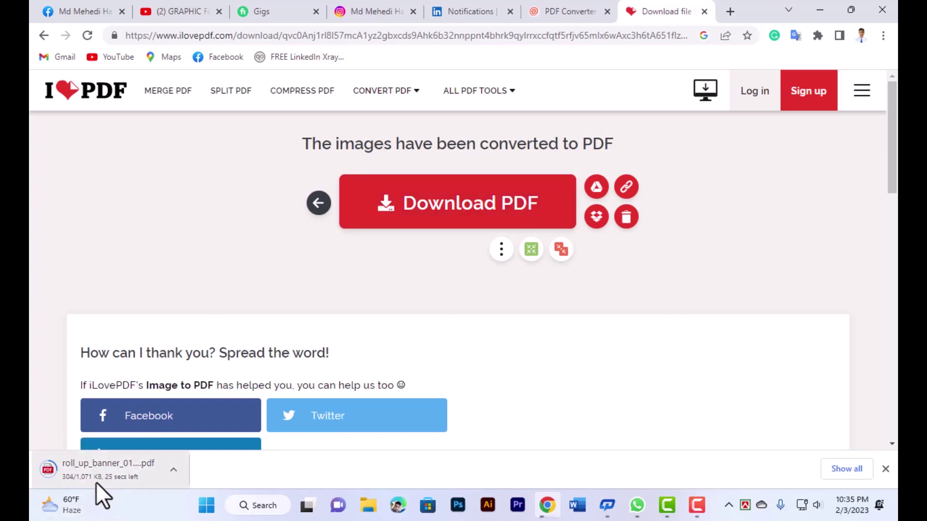
- Open the downloaded roll-up banner PDF, review its pages at 25% zoom, and close it
{"action": "scroll", "coordinate": [157, 445], "scroll_direction": "down", "scroll_amount": 1}
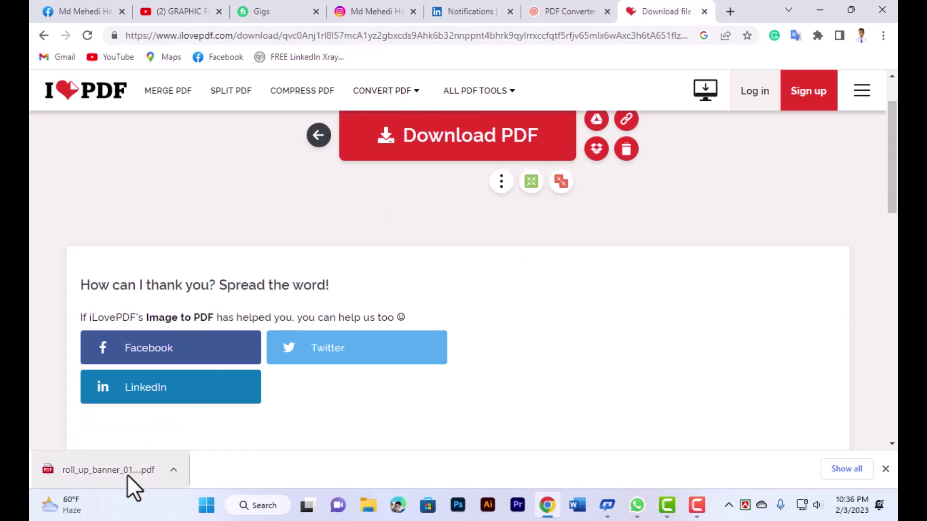
{"action": "left_click", "coordinate": [105, 474]}
{"action": "scroll", "coordinate": [403, 313], "scroll_direction": "down", "scroll_amount": 12}
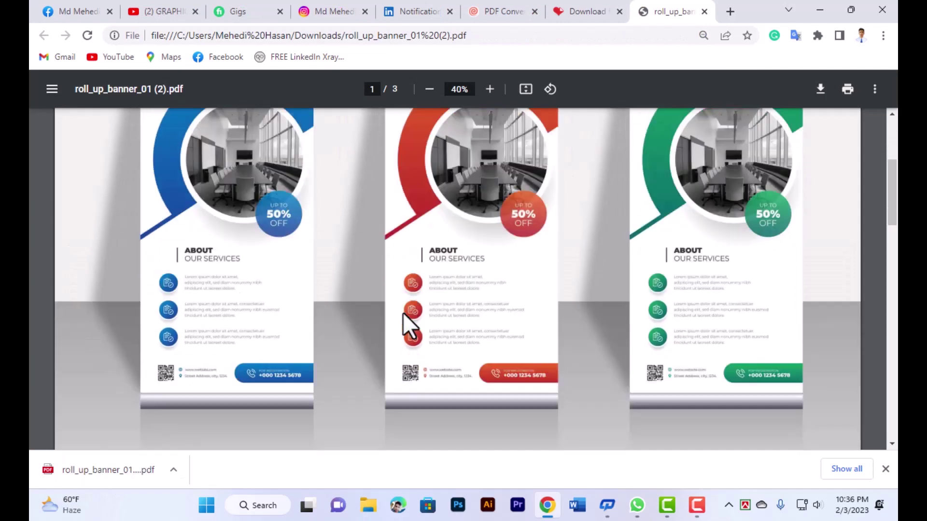
{"action": "scroll", "coordinate": [403, 313], "scroll_direction": "down", "scroll_amount": 1}
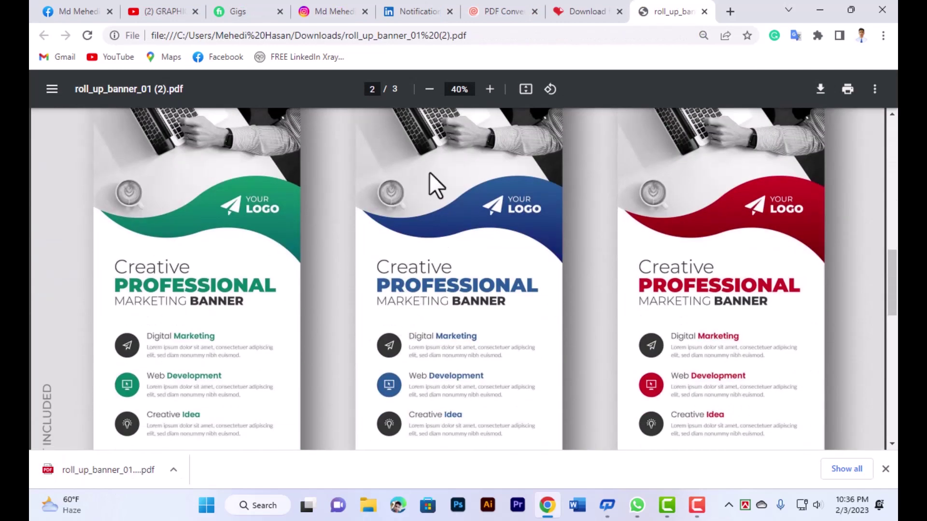
{"action": "left_click", "coordinate": [429, 90]}
{"action": "left_click", "coordinate": [430, 90]}
{"action": "scroll", "coordinate": [454, 251], "scroll_direction": "up", "scroll_amount": 6}
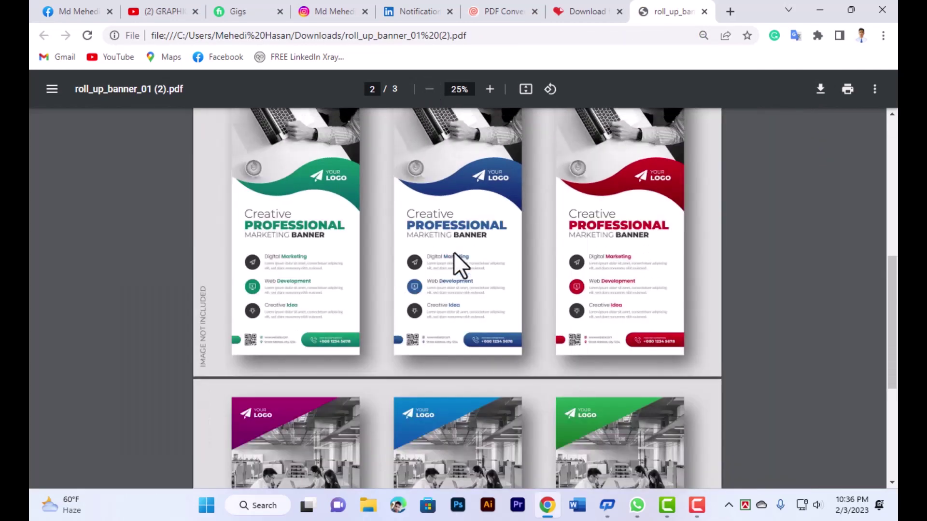
{"action": "scroll", "coordinate": [456, 248], "scroll_direction": "down", "scroll_amount": 12}
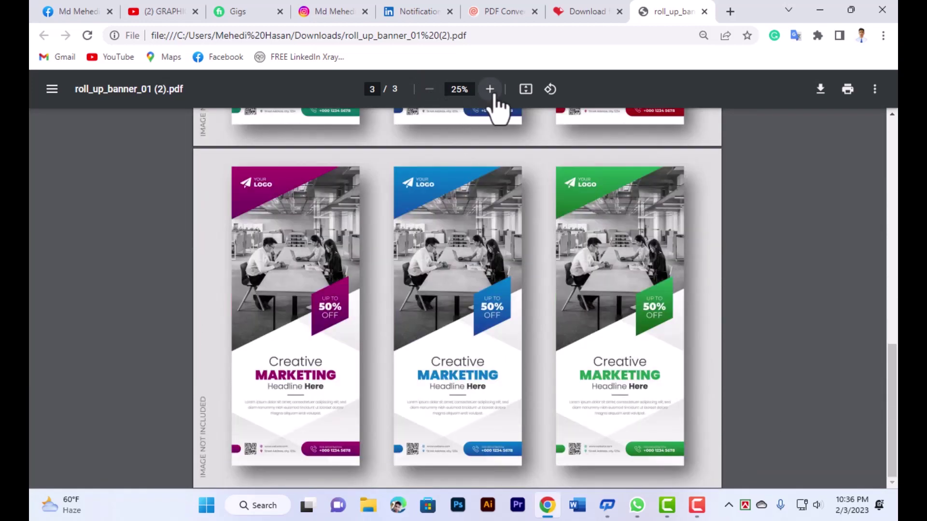
{"action": "key", "text": "ctrl+w"}
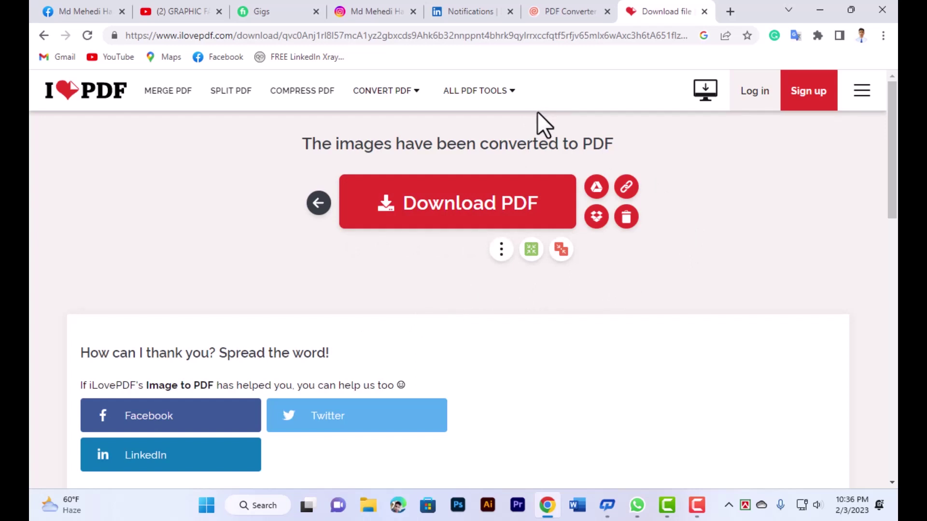
- Convert GRAPHICS FAMILY.xlsx to PDF with the EXCEL to PDF tool
{"action": "mouse_move", "coordinate": [513, 94]}
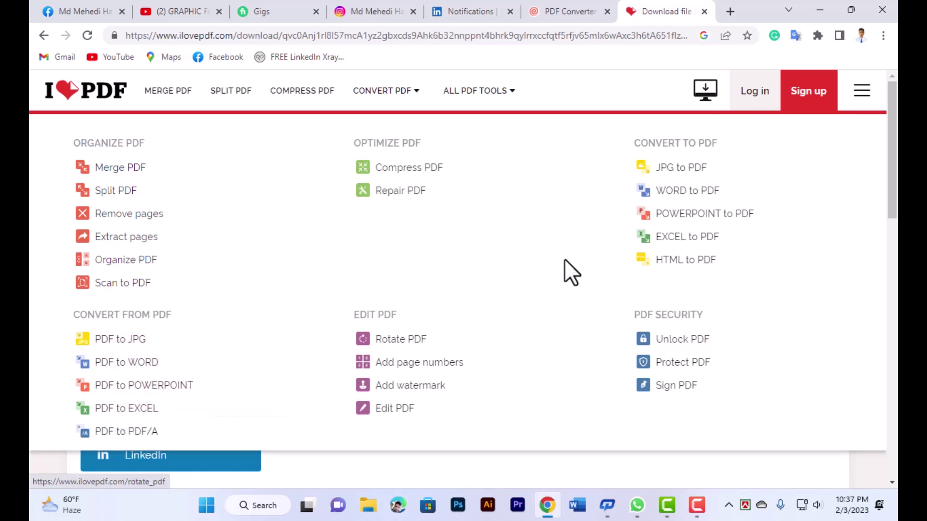
{"action": "left_click", "coordinate": [658, 242]}
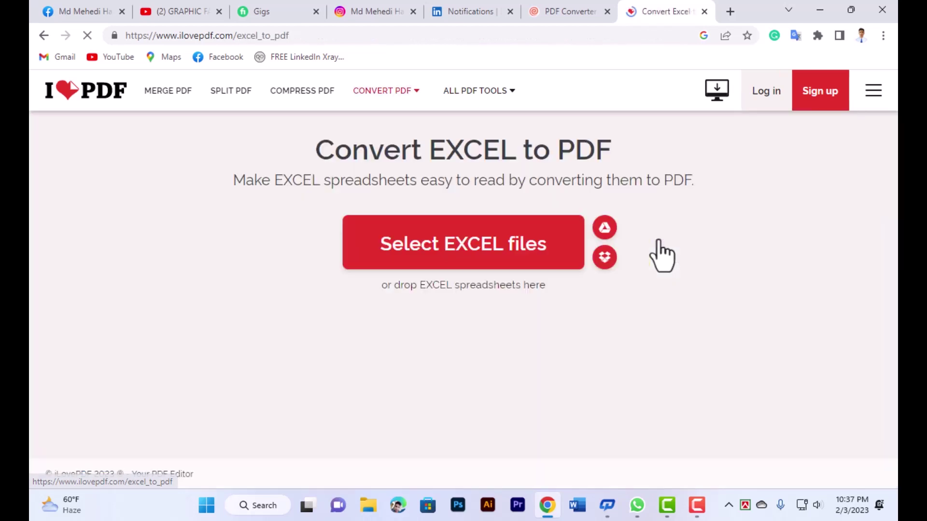
{"action": "left_click", "coordinate": [446, 260]}
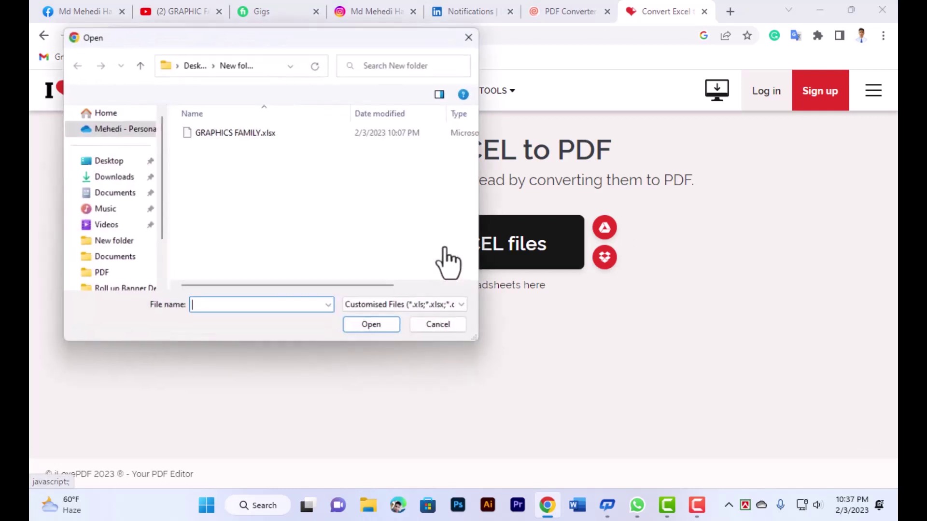
{"action": "left_click", "coordinate": [235, 133]}
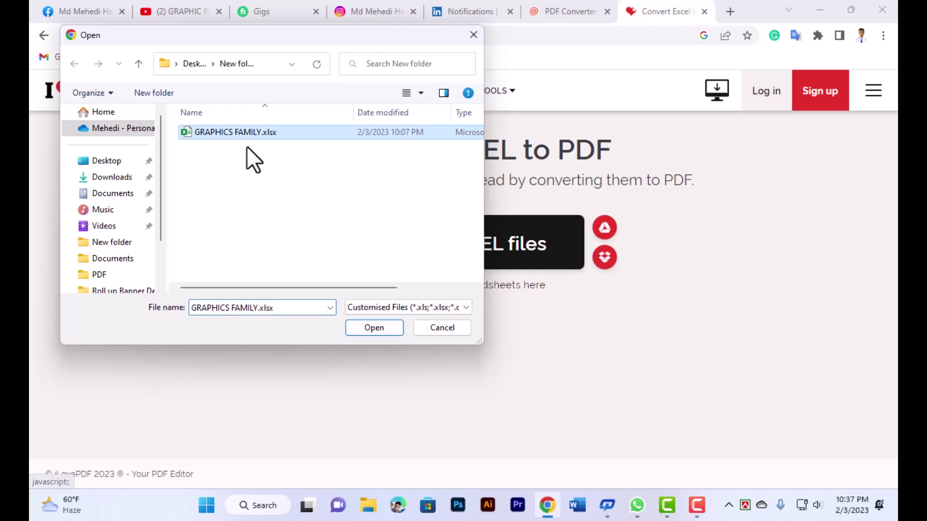
{"action": "left_click", "coordinate": [380, 329]}
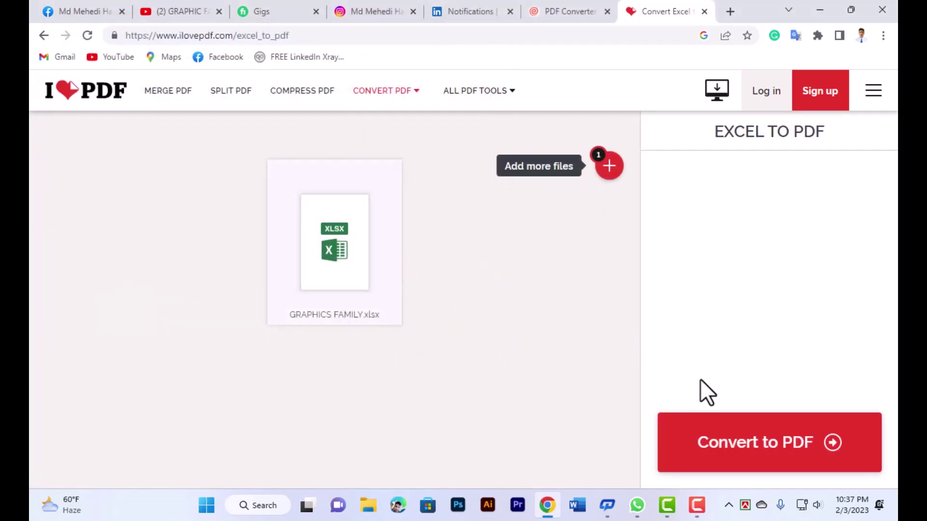
{"action": "left_click", "coordinate": [767, 460]}
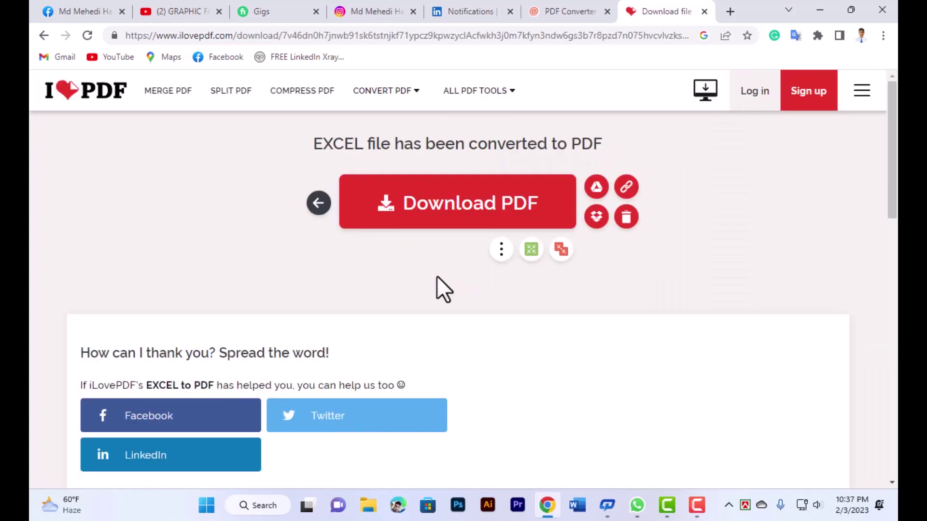
- Open the downloaded GRAPHICS FAMILY (1).pdf, review the converted spreadsheet table on its first page, and close it
{"action": "scroll", "coordinate": [441, 268], "scroll_direction": "down", "scroll_amount": 8}
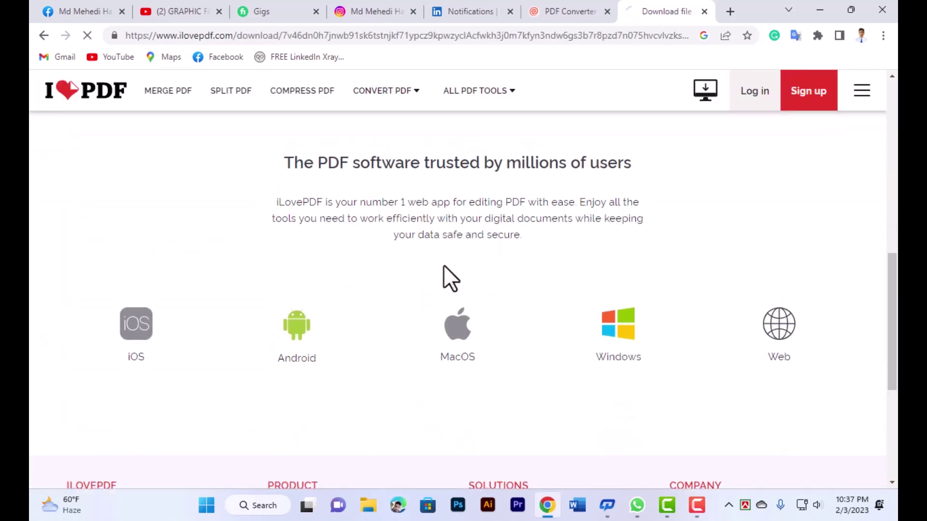
{"action": "scroll", "coordinate": [444, 265], "scroll_direction": "up", "scroll_amount": 8}
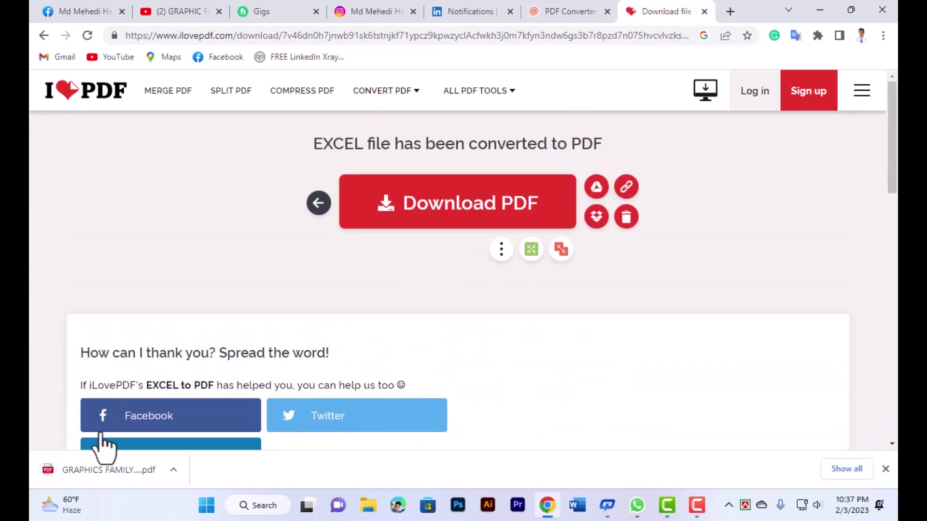
{"action": "left_click", "coordinate": [89, 475]}
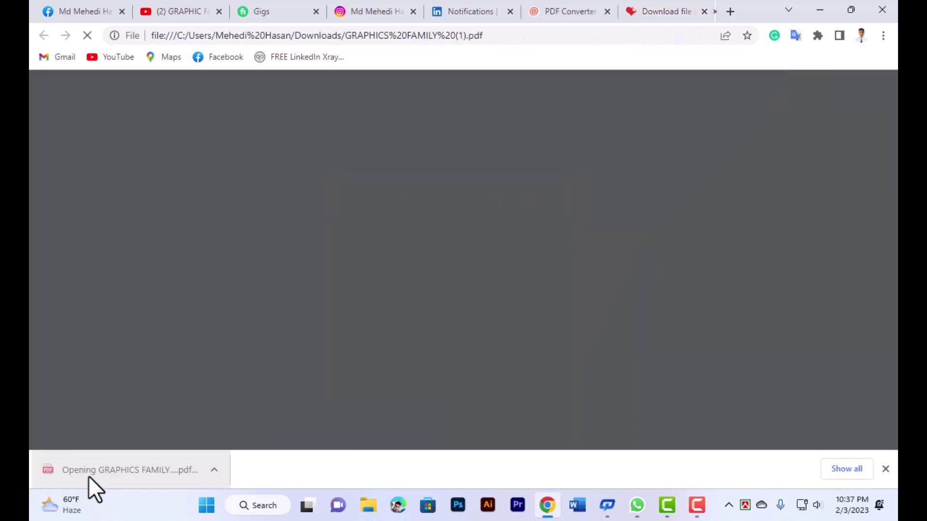
{"action": "scroll", "coordinate": [368, 295], "scroll_direction": "down", "scroll_amount": 4}
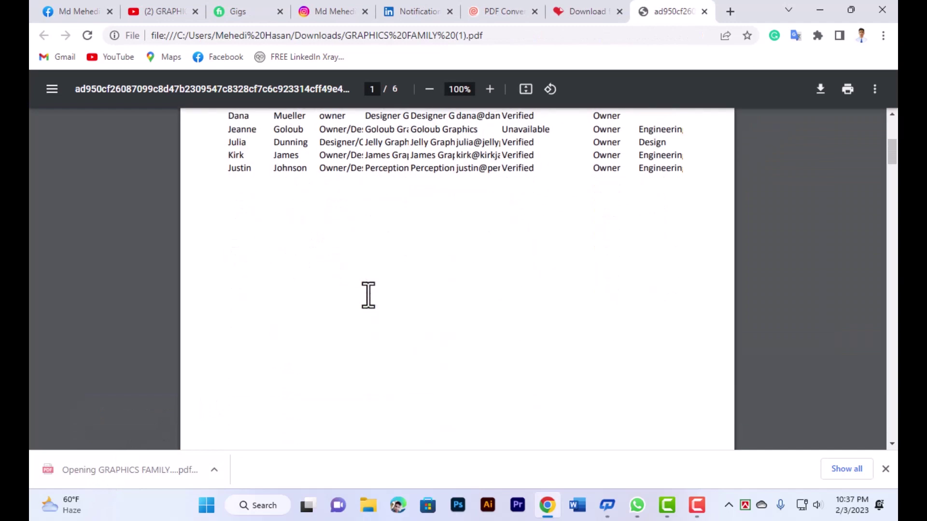
{"action": "scroll", "coordinate": [368, 296], "scroll_direction": "up", "scroll_amount": 3}
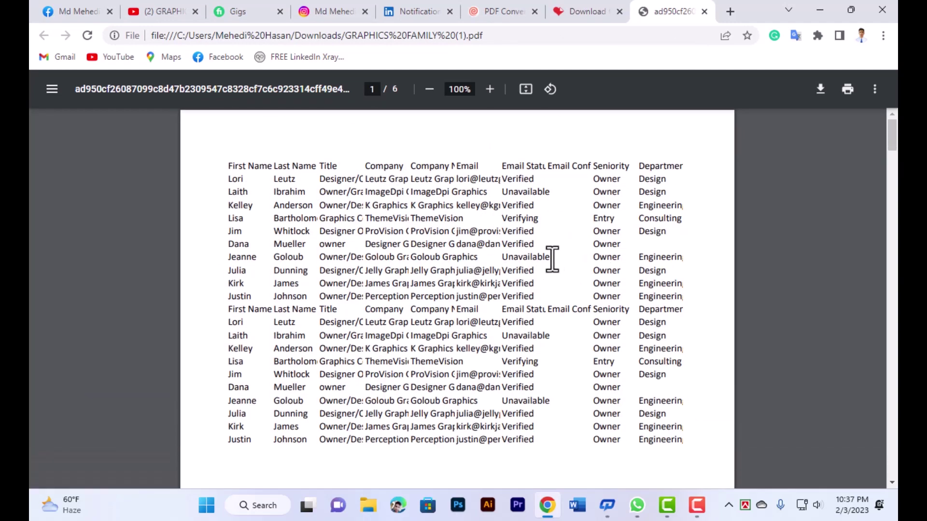
{"action": "scroll", "coordinate": [397, 273], "scroll_direction": "down", "scroll_amount": 1}
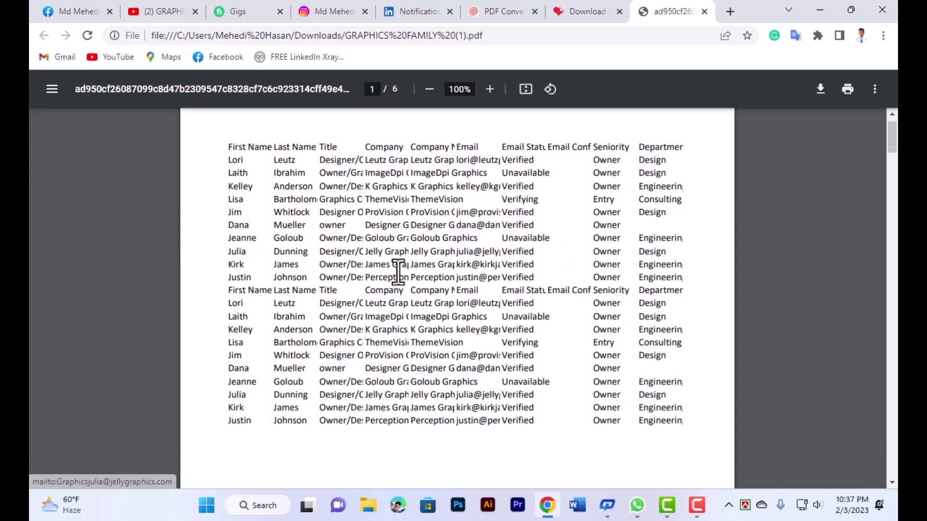
{"action": "scroll", "coordinate": [398, 273], "scroll_direction": "up", "scroll_amount": 1}
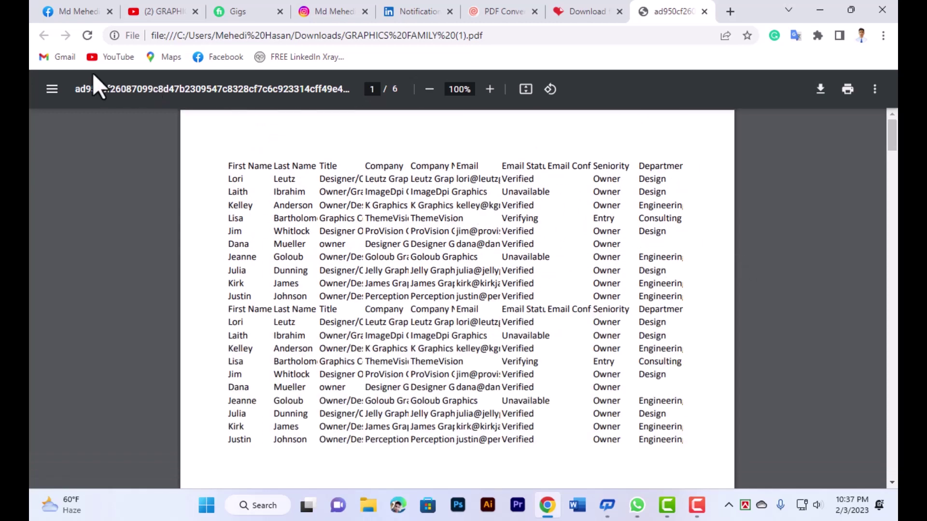
{"action": "left_click", "coordinate": [704, 12]}
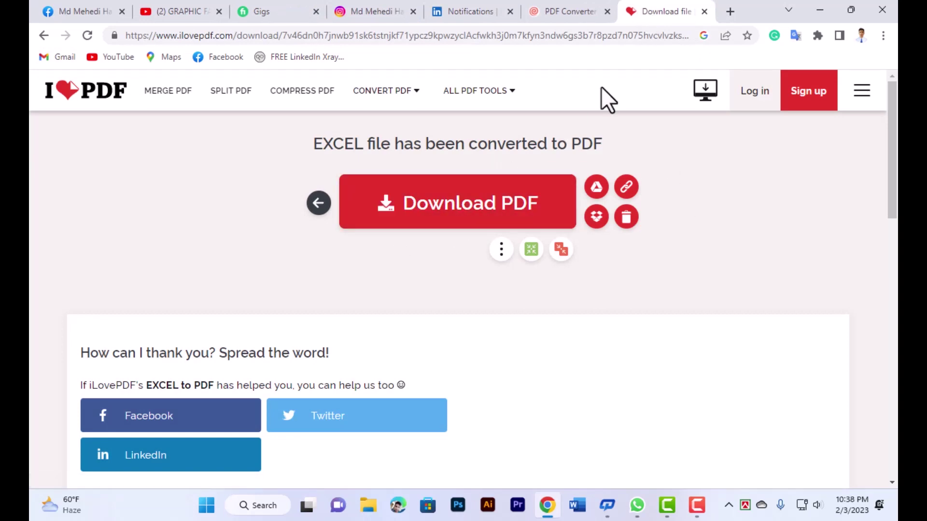
- Switch to the PDF Candy site and look through its Popular PDF tools and Other PDF tools
{"action": "left_click", "coordinate": [556, 3]}
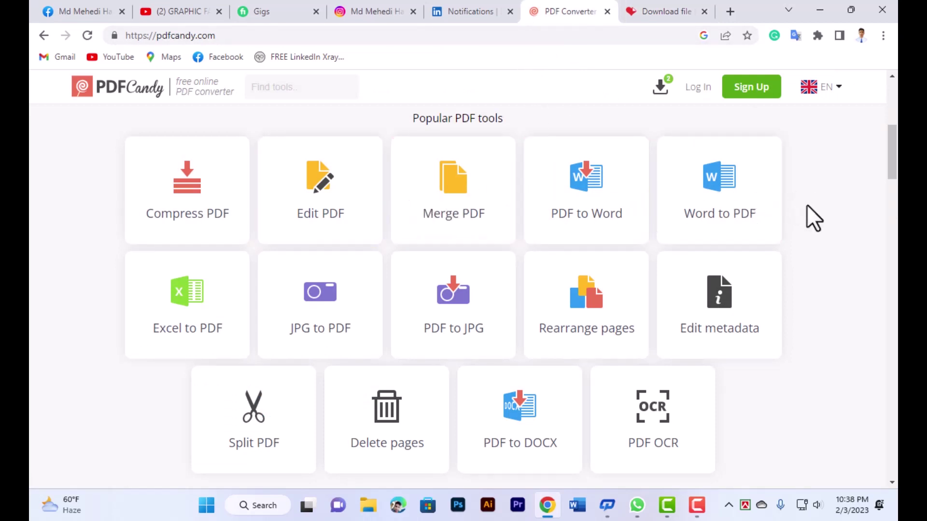
{"action": "scroll", "coordinate": [806, 206], "scroll_direction": "up", "scroll_amount": 1}
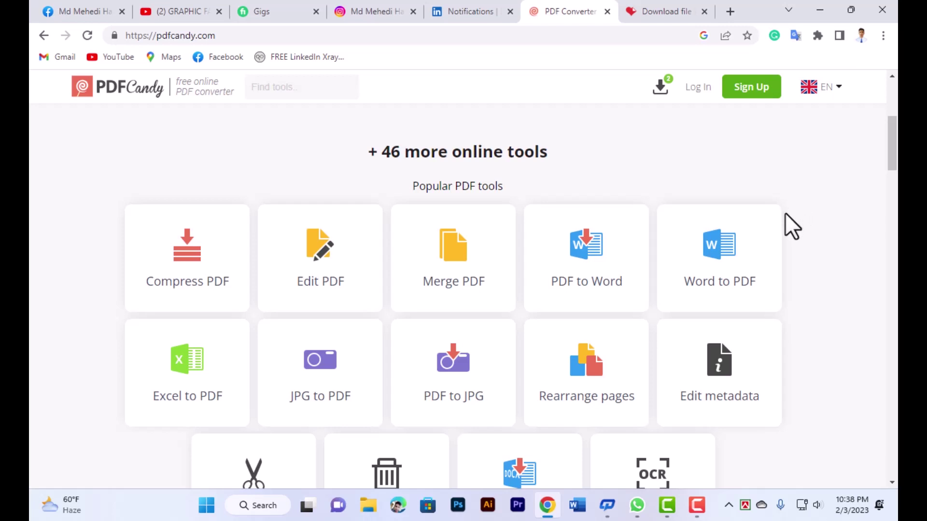
{"action": "scroll", "coordinate": [786, 232], "scroll_direction": "down", "scroll_amount": 3}
{"action": "scroll", "coordinate": [507, 300], "scroll_direction": "up", "scroll_amount": 3}
{"action": "scroll", "coordinate": [849, 265], "scroll_direction": "down", "scroll_amount": 6}
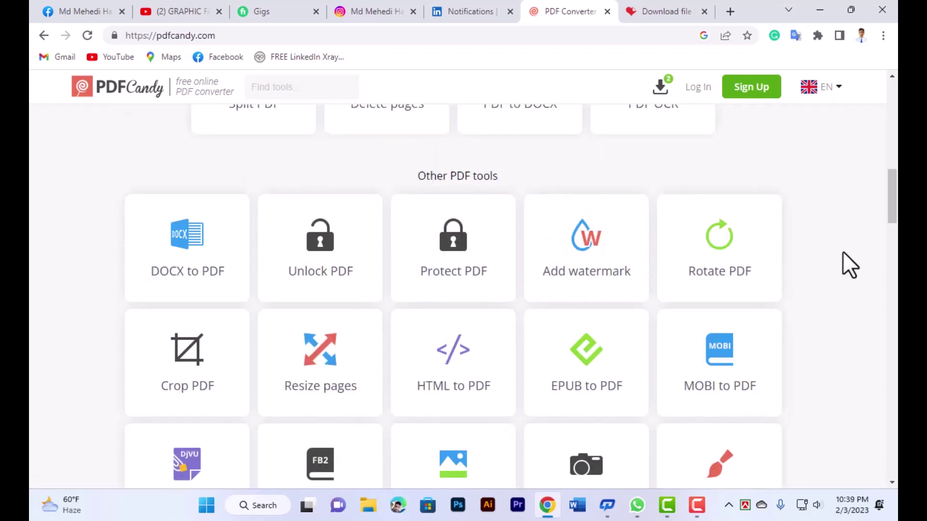
{"action": "scroll", "coordinate": [849, 264], "scroll_direction": "down", "scroll_amount": 3}
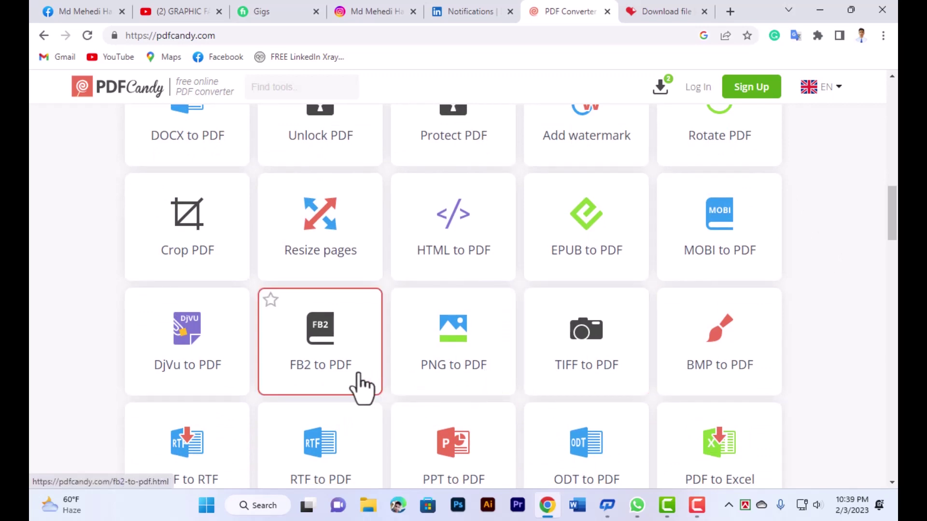
{"action": "scroll", "coordinate": [435, 387], "scroll_direction": "down", "scroll_amount": 3}
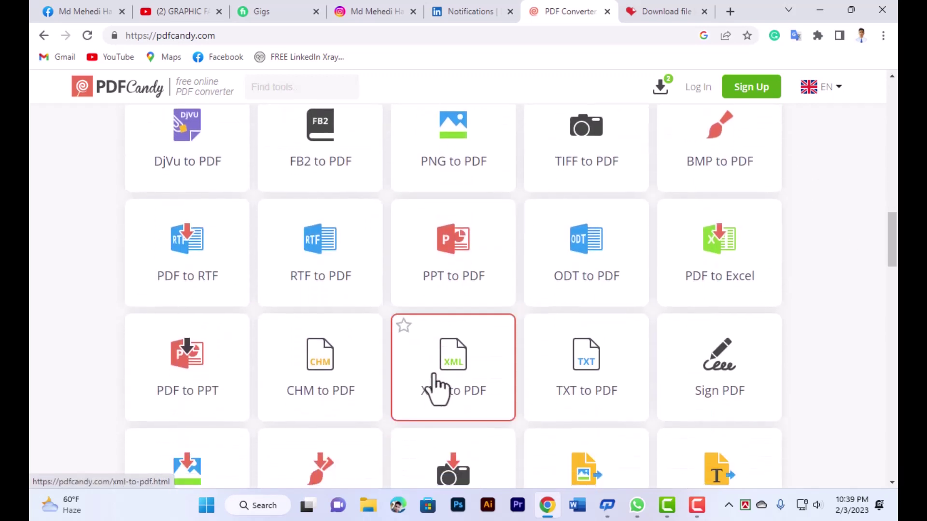
{"action": "scroll", "coordinate": [437, 389], "scroll_direction": "down", "scroll_amount": 2}
{"action": "scroll", "coordinate": [441, 389], "scroll_direction": "down", "scroll_amount": 1}
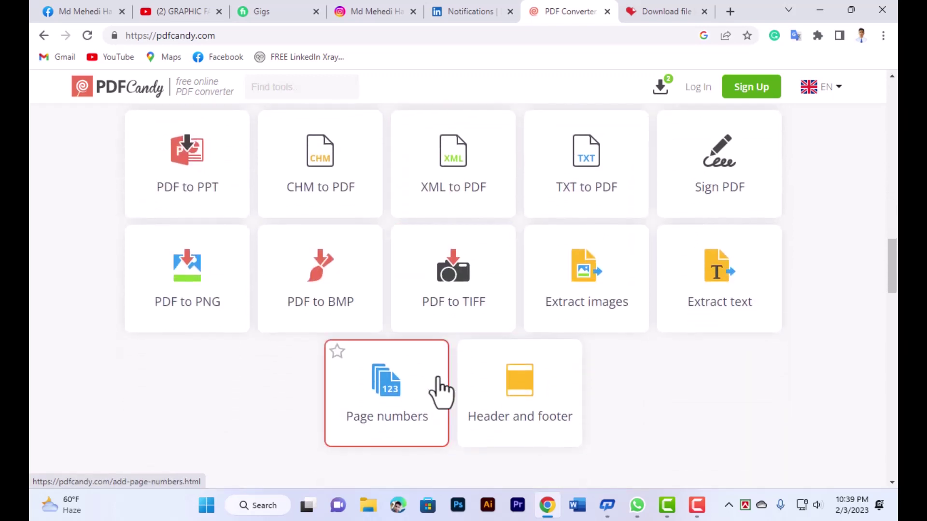
{"action": "scroll", "coordinate": [441, 389], "scroll_direction": "up", "scroll_amount": 8}
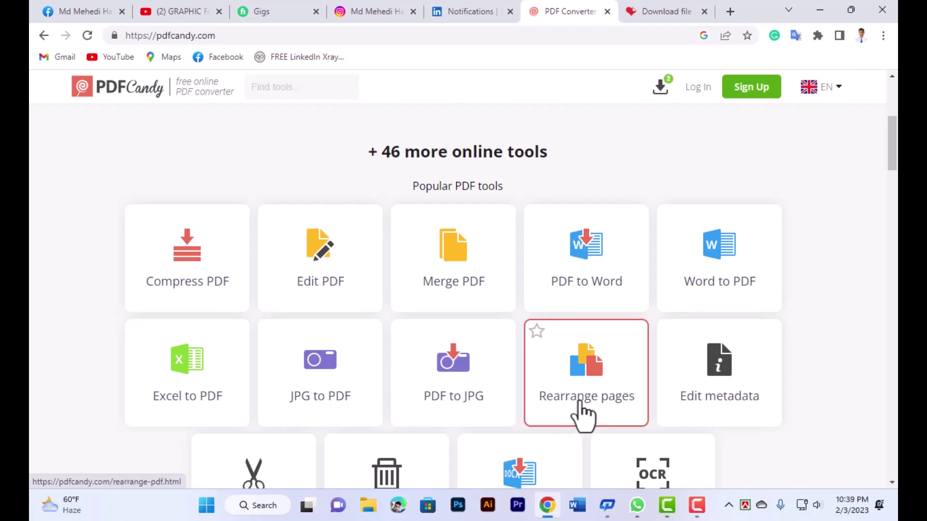
- Go through PDF Candy's tool list again, from Popular PDF tools down to Page numbers and Header and footer
{"action": "scroll", "coordinate": [579, 413], "scroll_direction": "down", "scroll_amount": 4}
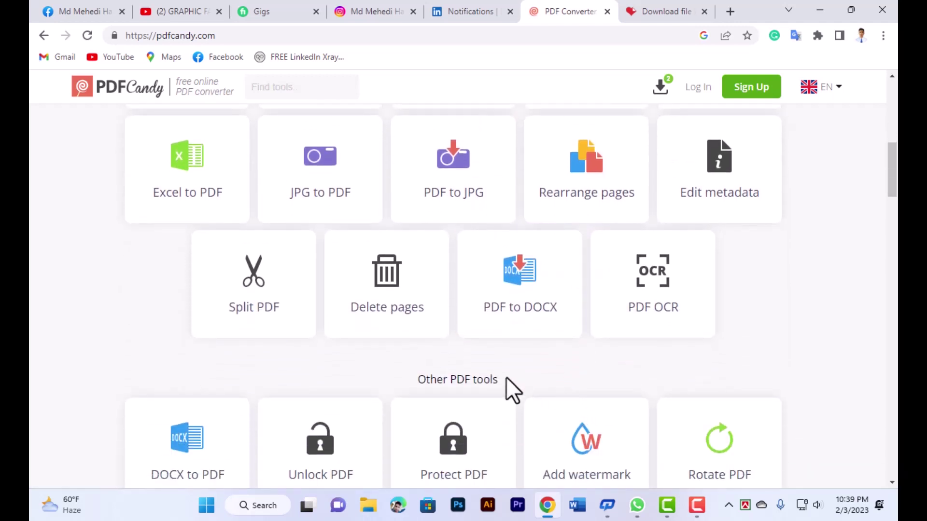
{"action": "scroll", "coordinate": [517, 362], "scroll_direction": "down", "scroll_amount": 4}
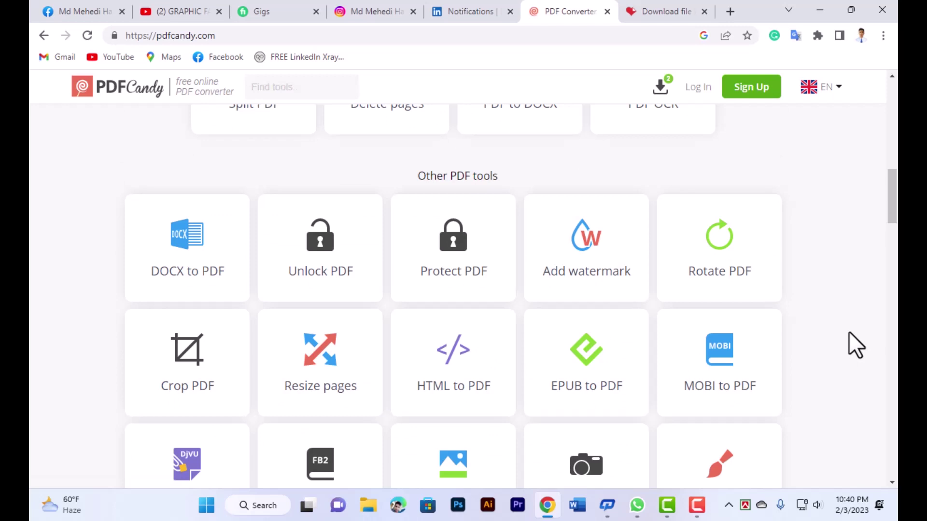
{"action": "scroll", "coordinate": [823, 333], "scroll_direction": "down", "scroll_amount": 3}
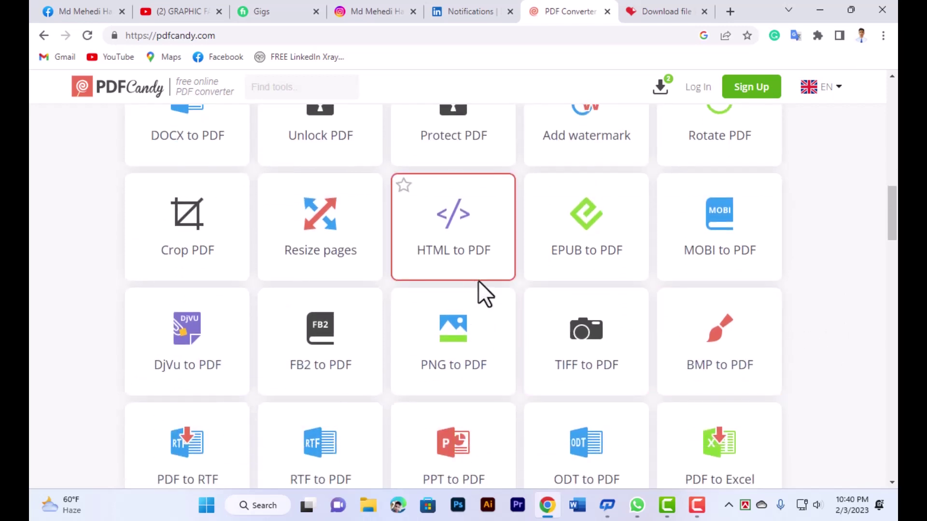
{"action": "scroll", "coordinate": [530, 359], "scroll_direction": "down", "scroll_amount": 6}
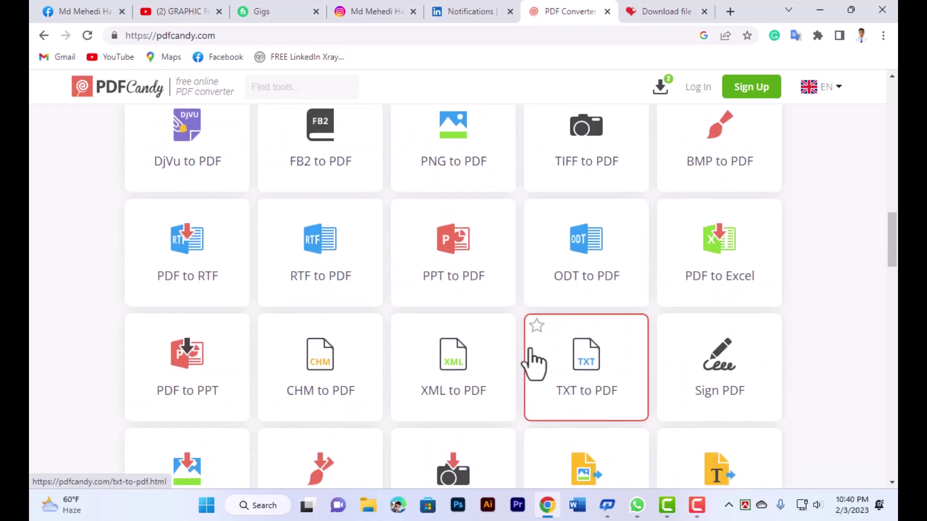
{"action": "scroll", "coordinate": [536, 362], "scroll_direction": "down", "scroll_amount": 2}
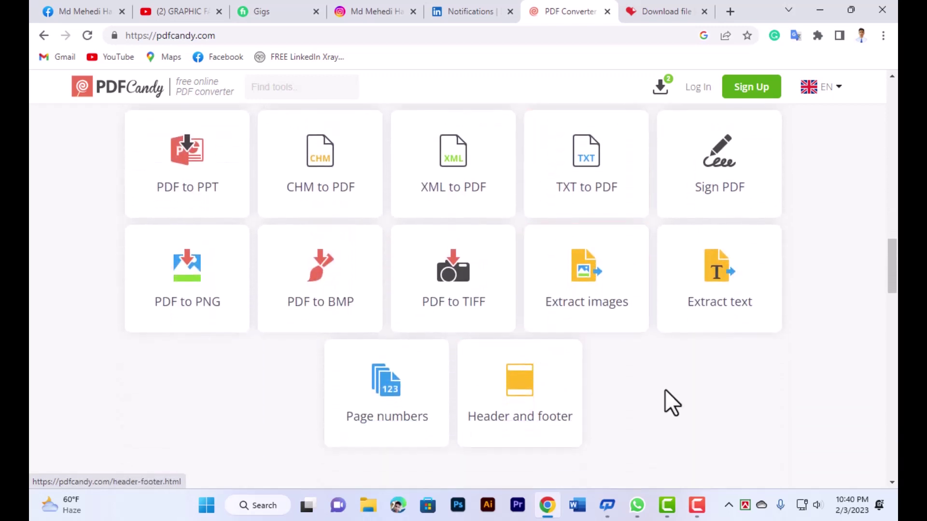
{"action": "scroll", "coordinate": [666, 391], "scroll_direction": "up", "scroll_amount": 3}
{"action": "scroll", "coordinate": [666, 391], "scroll_direction": "up", "scroll_amount": 12}
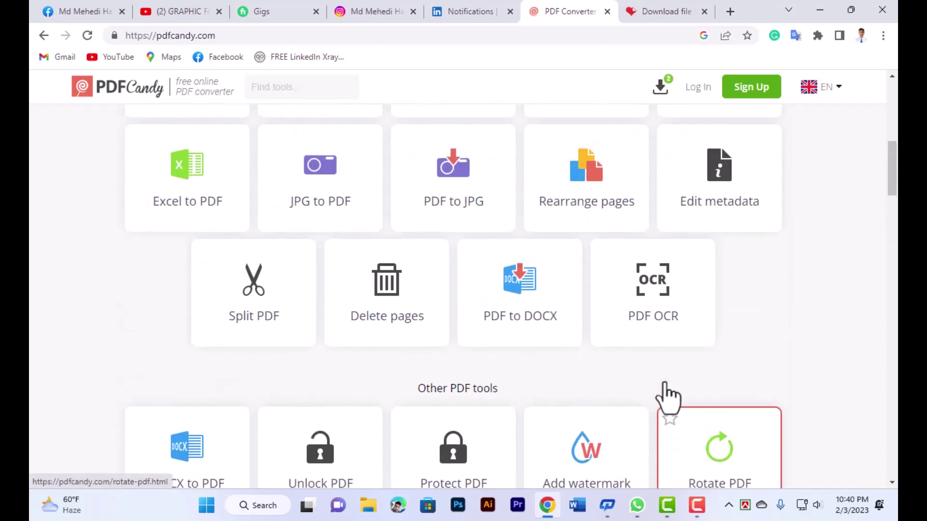
{"action": "scroll", "coordinate": [667, 395], "scroll_direction": "up", "scroll_amount": 7}
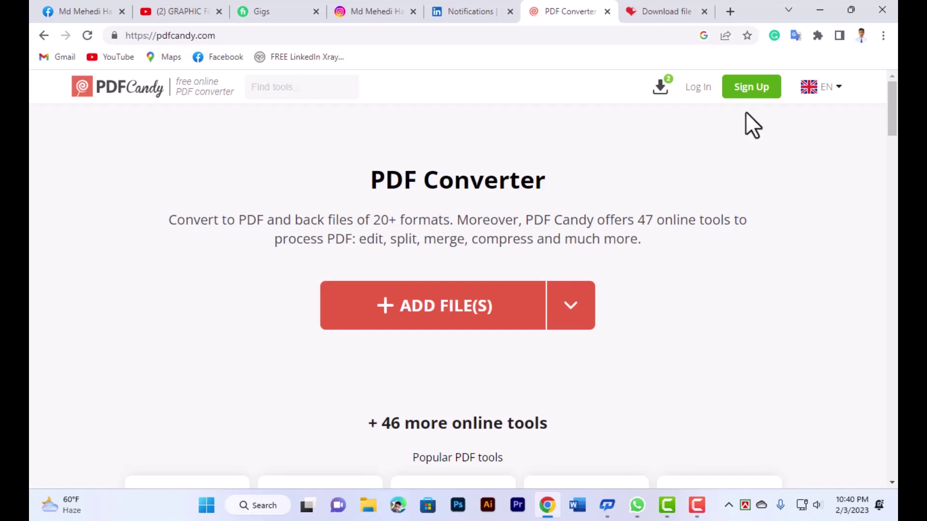
- Review the Popular PDF tools on the PDF Candy home page, continuing to the start of Other PDF tools
{"action": "scroll", "coordinate": [747, 169], "scroll_direction": "down", "scroll_amount": 5}
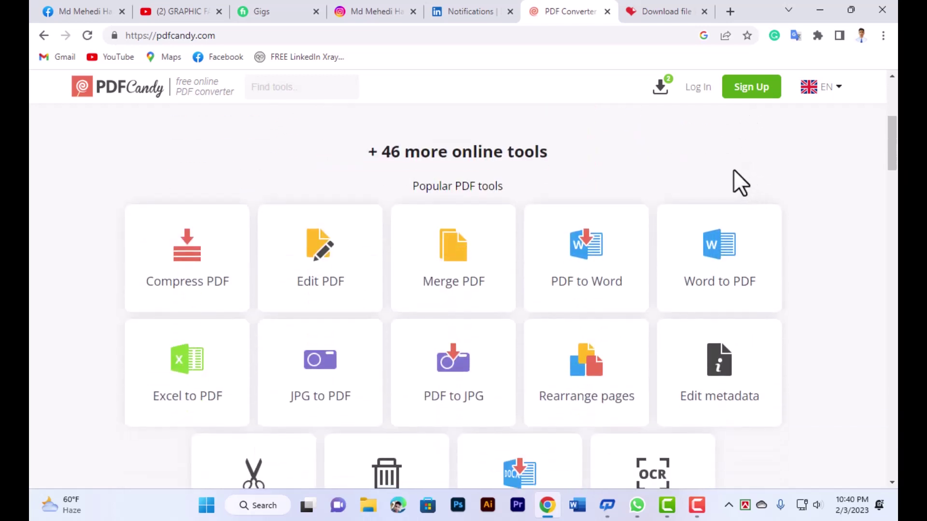
{"action": "scroll", "coordinate": [159, 150], "scroll_direction": "down", "scroll_amount": 1}
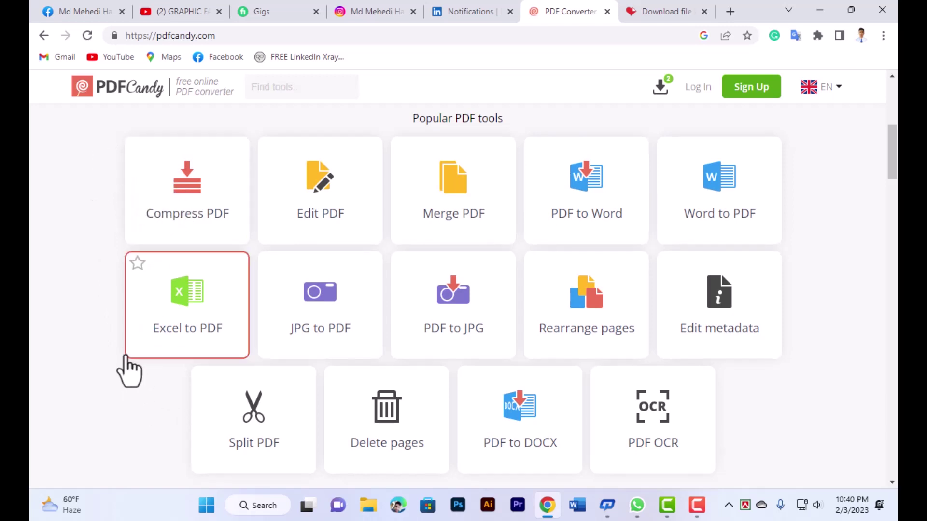
{"action": "scroll", "coordinate": [657, 213], "scroll_direction": "up", "scroll_amount": 4}
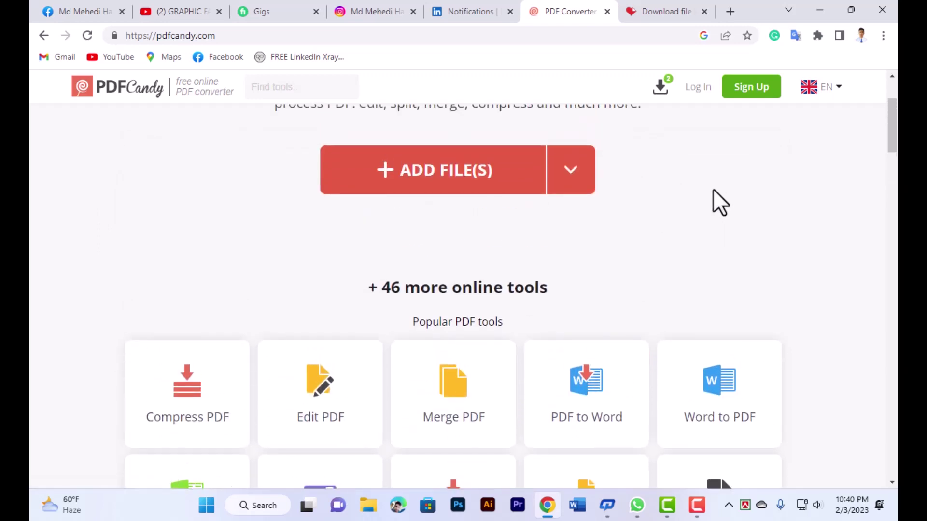
{"action": "scroll", "coordinate": [719, 241], "scroll_direction": "down", "scroll_amount": 7}
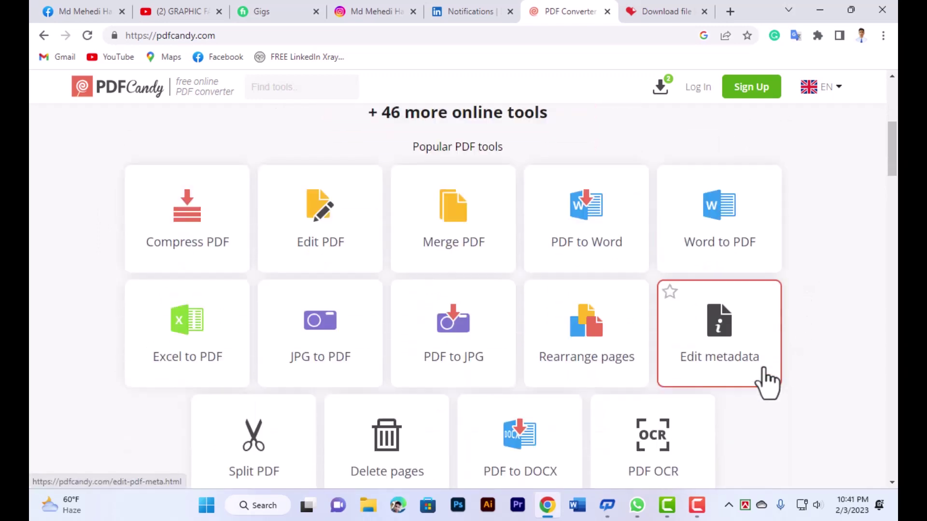
{"action": "scroll", "coordinate": [784, 371], "scroll_direction": "down", "scroll_amount": 3}
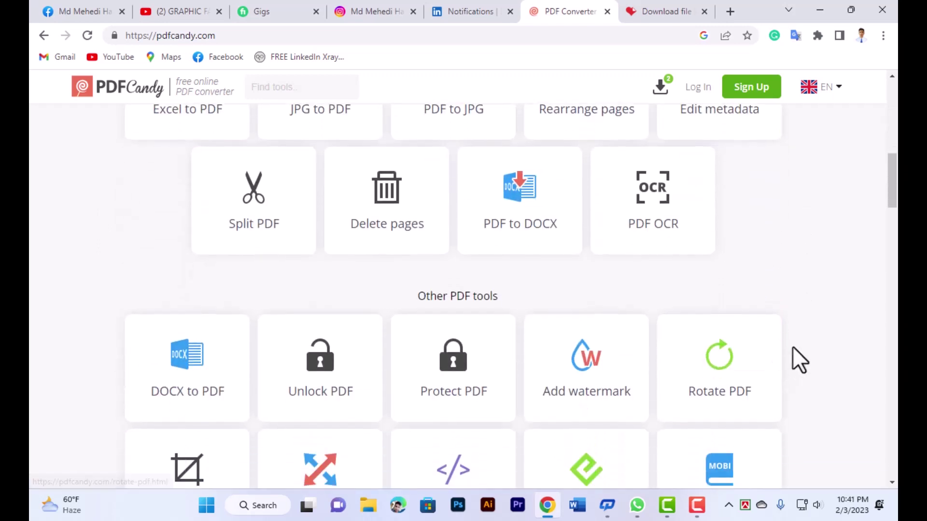
- Switch to the iLovePDF site and look over its full list of PDF tools by category
{"action": "left_click", "coordinate": [661, 6]}
{"action": "mouse_move", "coordinate": [501, 90]}
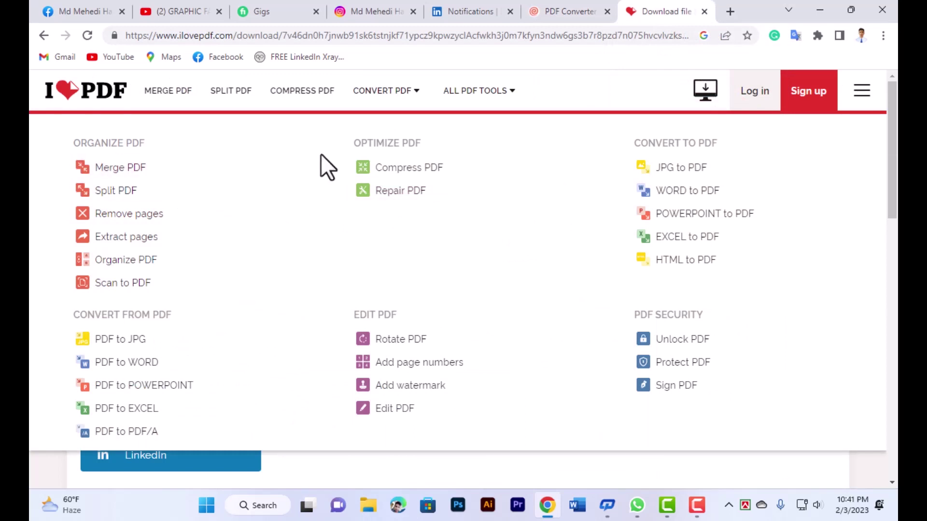
{"action": "scroll", "coordinate": [324, 157], "scroll_direction": "down", "scroll_amount": 2}
{"action": "scroll", "coordinate": [594, 222], "scroll_direction": "up", "scroll_amount": 1}
{"action": "scroll", "coordinate": [434, 282], "scroll_direction": "down", "scroll_amount": 1}
- Return to the PDF Candy site and examine the rest of its Other PDF tools
{"action": "left_click", "coordinate": [554, 2]}
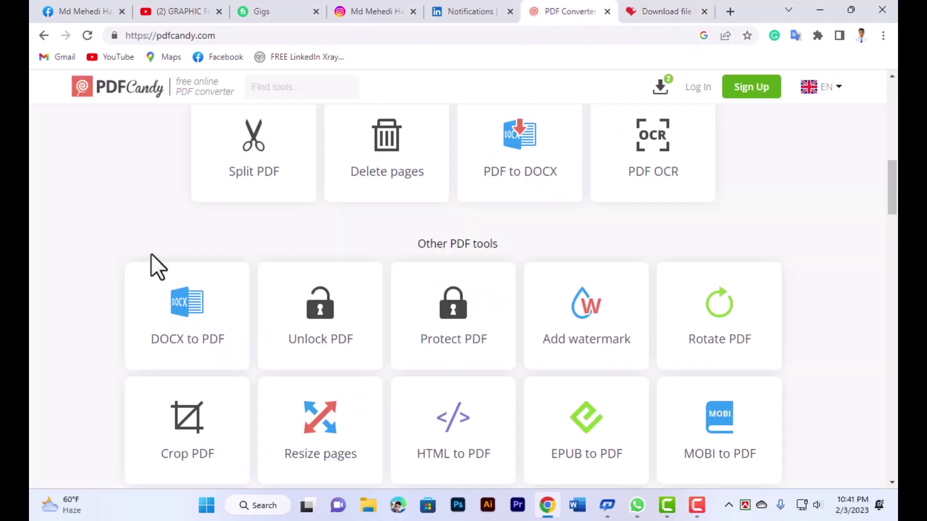
{"action": "scroll", "coordinate": [121, 246], "scroll_direction": "down", "scroll_amount": 3}
{"action": "scroll", "coordinate": [89, 234], "scroll_direction": "down", "scroll_amount": 7}
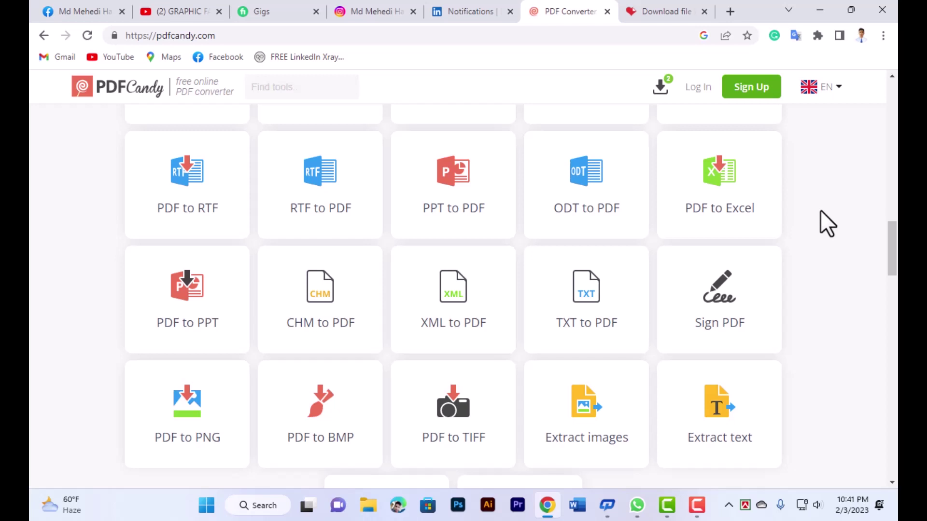
{"action": "scroll", "coordinate": [828, 223], "scroll_direction": "down", "scroll_amount": 3}
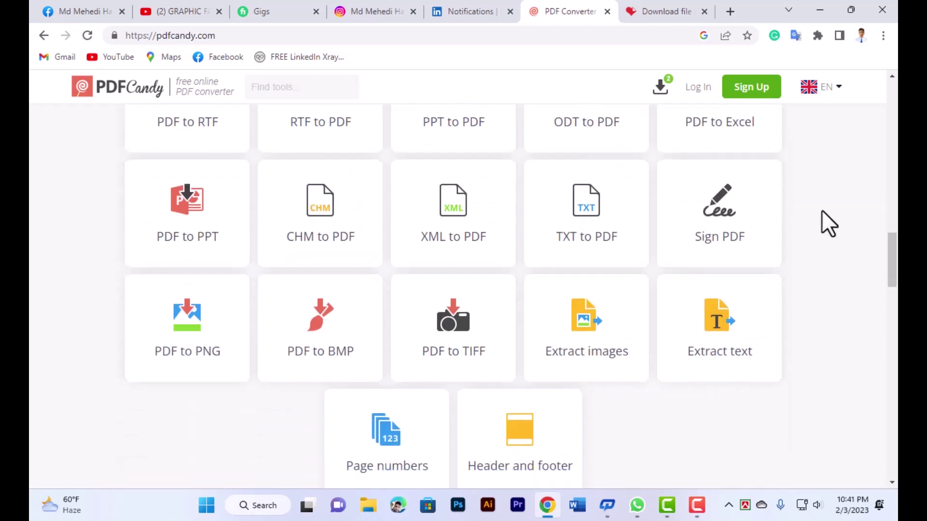